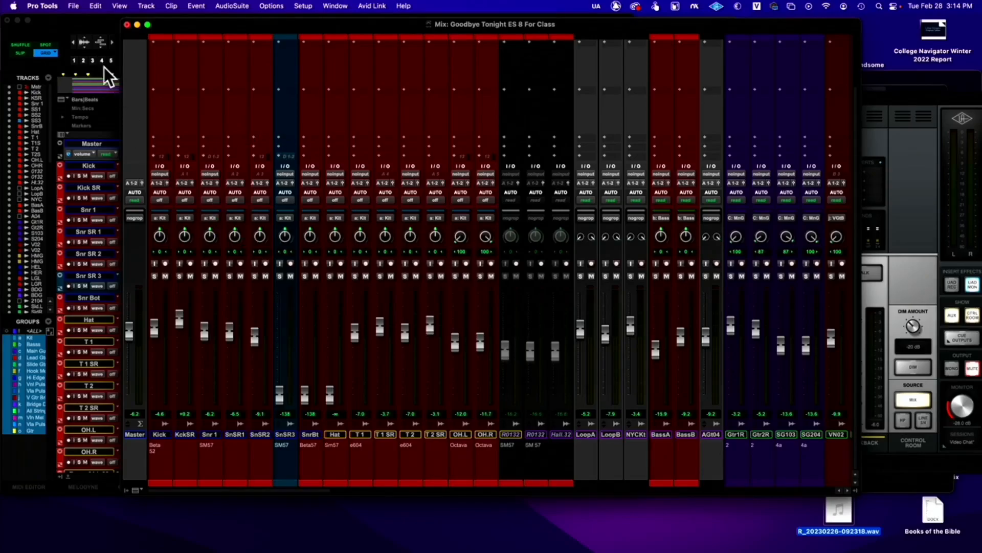
# - Bring the Edit window forward and widen its track and group lists until the full group names show
pyautogui.click(85, 24)
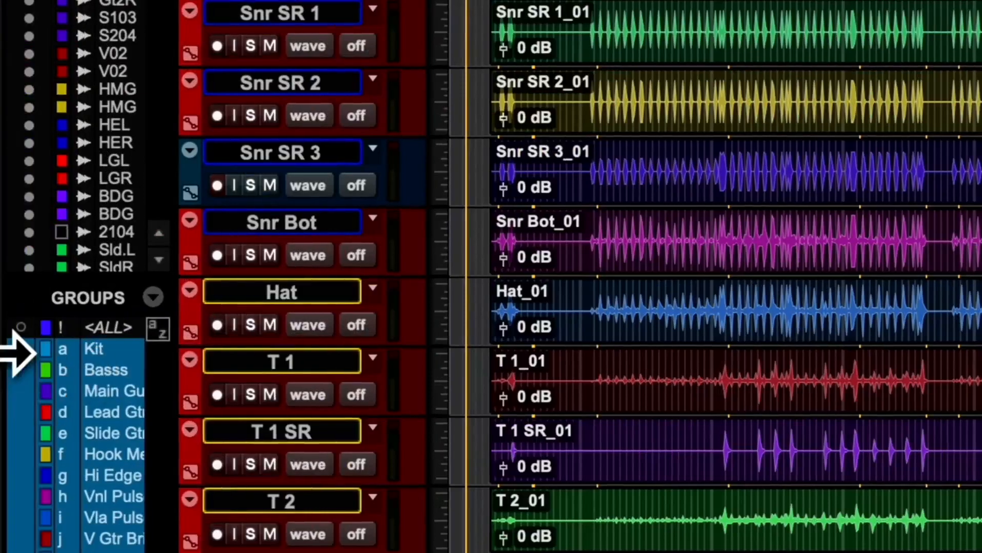
pyautogui.moveTo(171, 362); pyautogui.dragTo(355, 358)
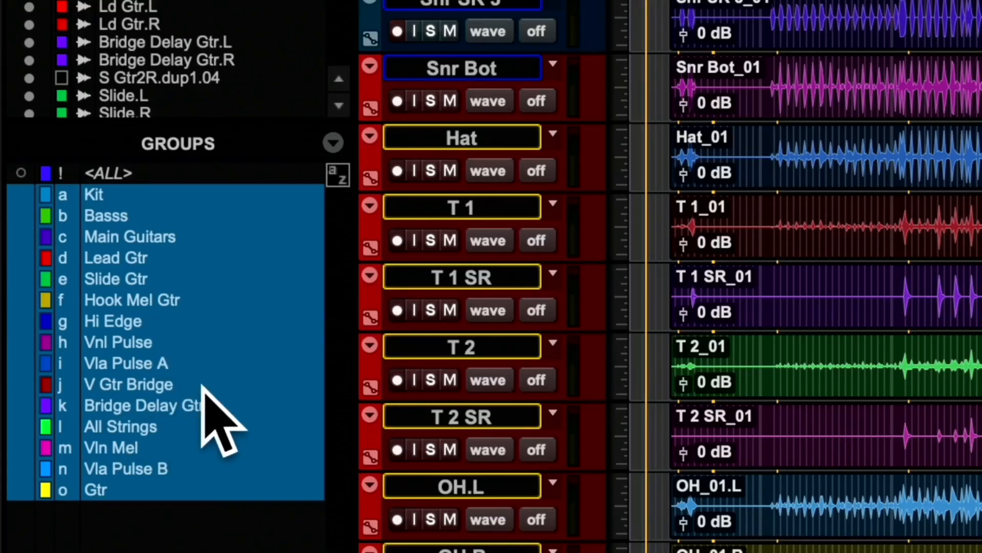
pyautogui.click(186, 418)
pyautogui.click(172, 418)
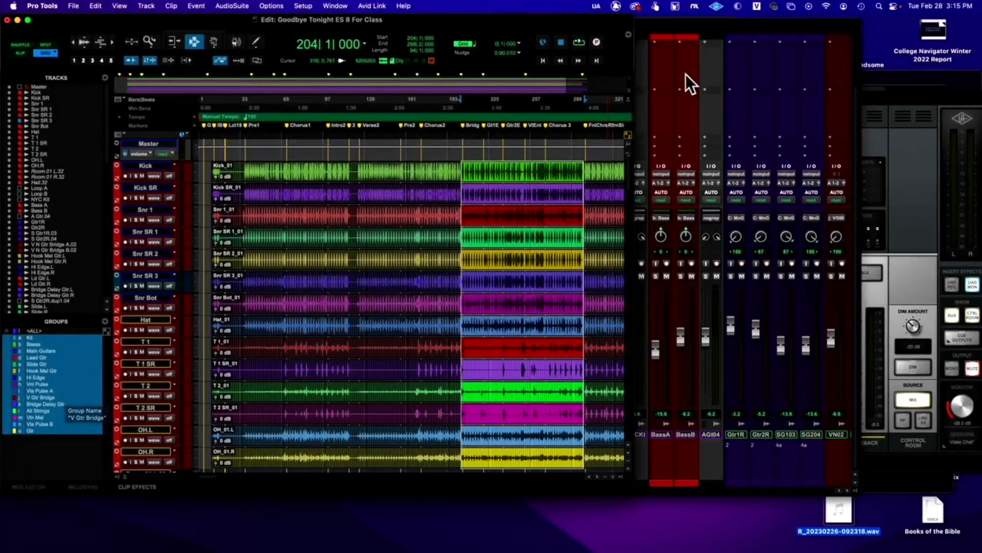
# - Bring the Mix window forward, show its track and group lists, and shift the window toward the screen's left edge
pyautogui.moveTo(677, 29); pyautogui.dragTo(628, 18)
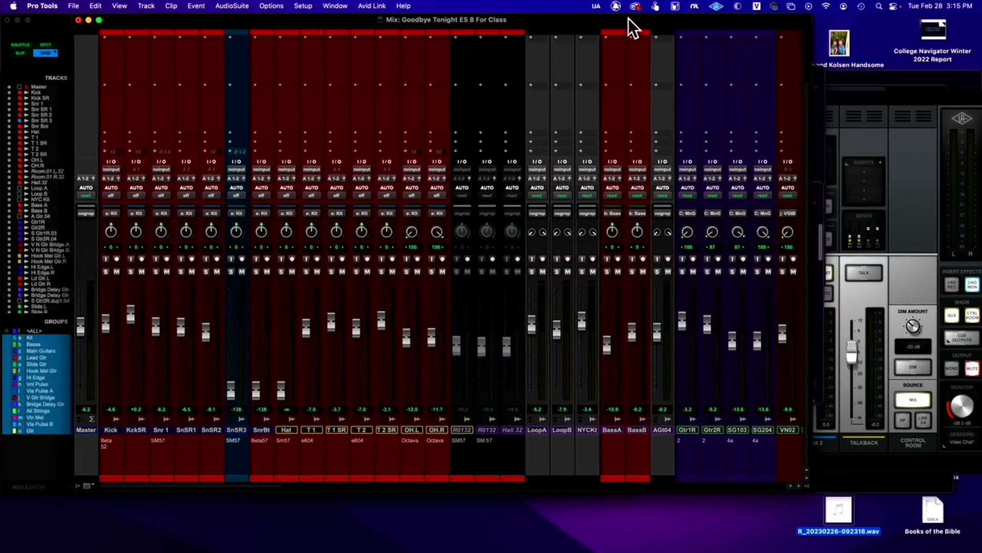
pyautogui.click(79, 485)
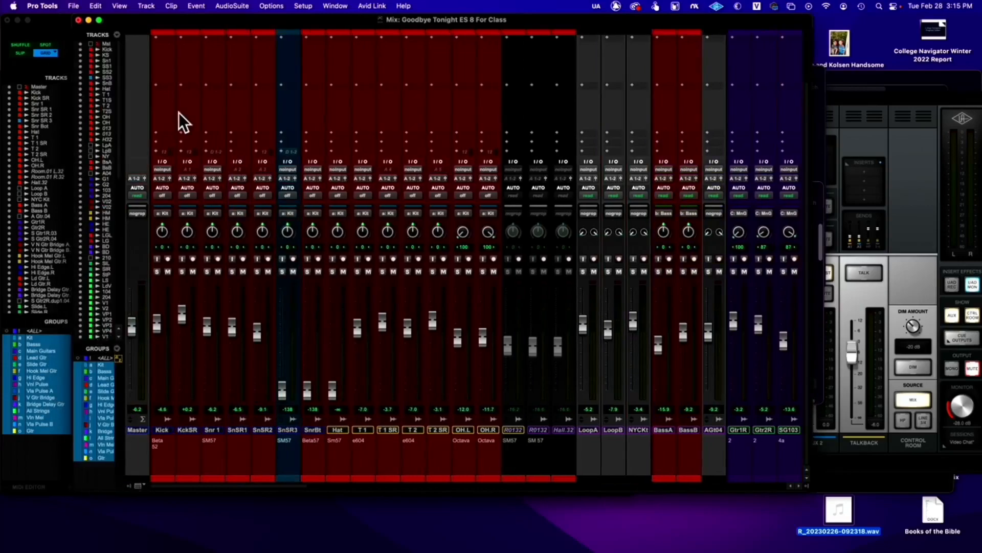
pyautogui.moveTo(229, 20); pyautogui.dragTo(175, 16)
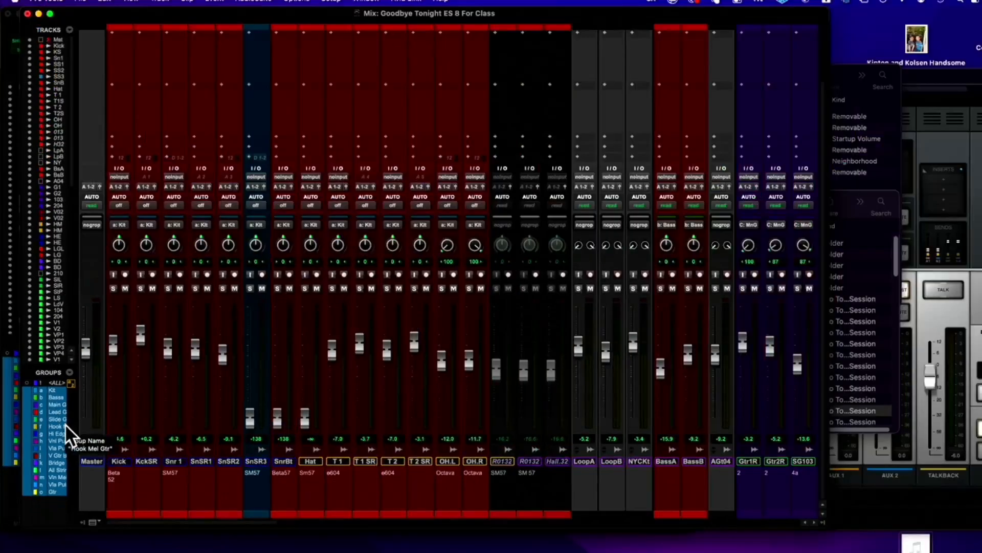
# - Select the Kick through SnSR2 tracks and open the Color Palette, placing it over the middle of the mixer
pyautogui.moveTo(124, 459); pyautogui.dragTo(226, 461)
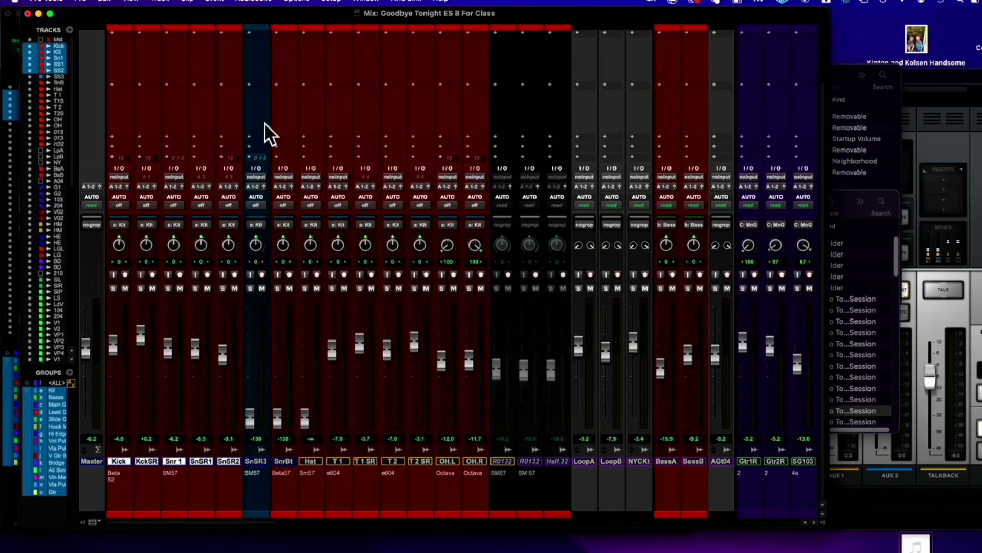
pyautogui.click(366, 7)
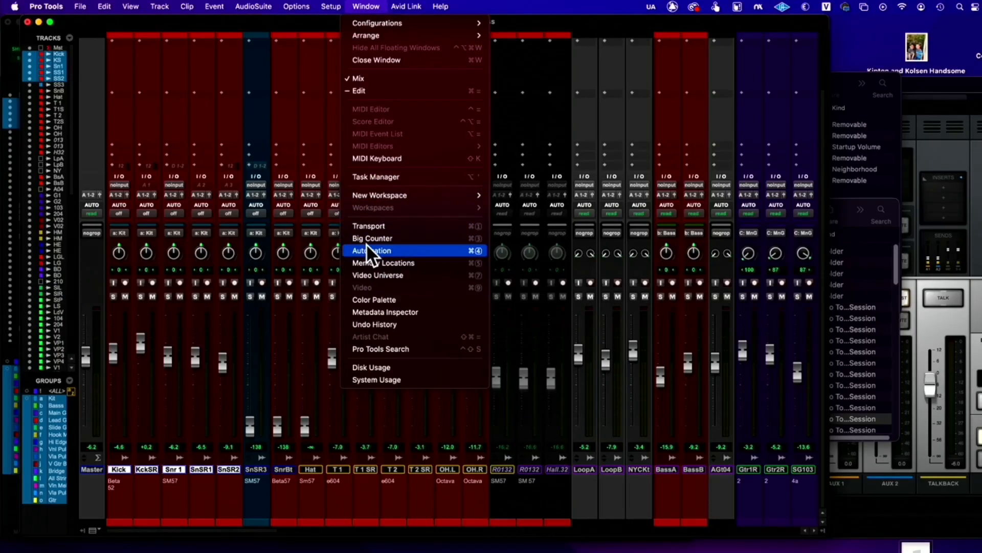
pyautogui.click(380, 298)
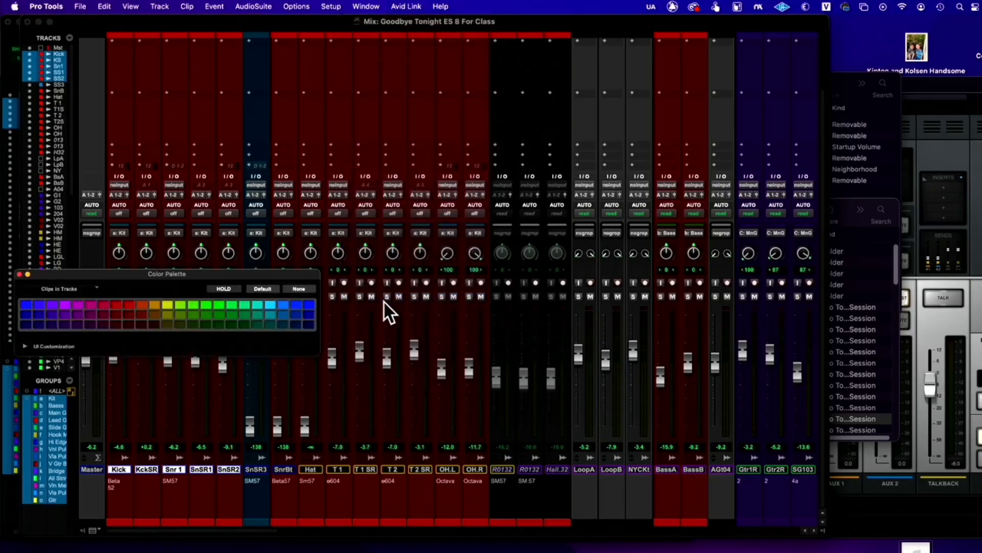
pyautogui.moveTo(240, 280); pyautogui.dragTo(500, 255)
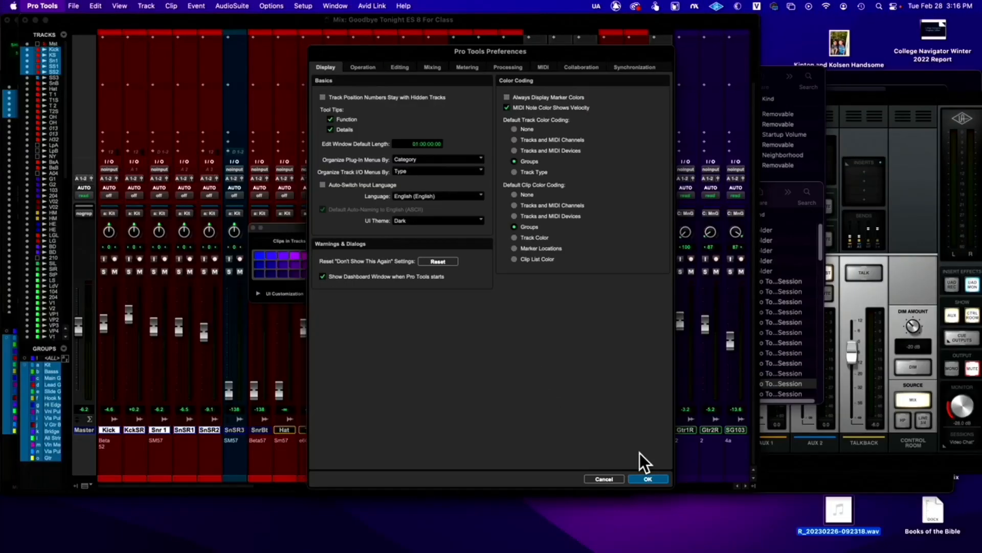
# - Apply display preferences with Groups as the default track and clip color coding, and close the Color Palette
pyautogui.click(656, 479)
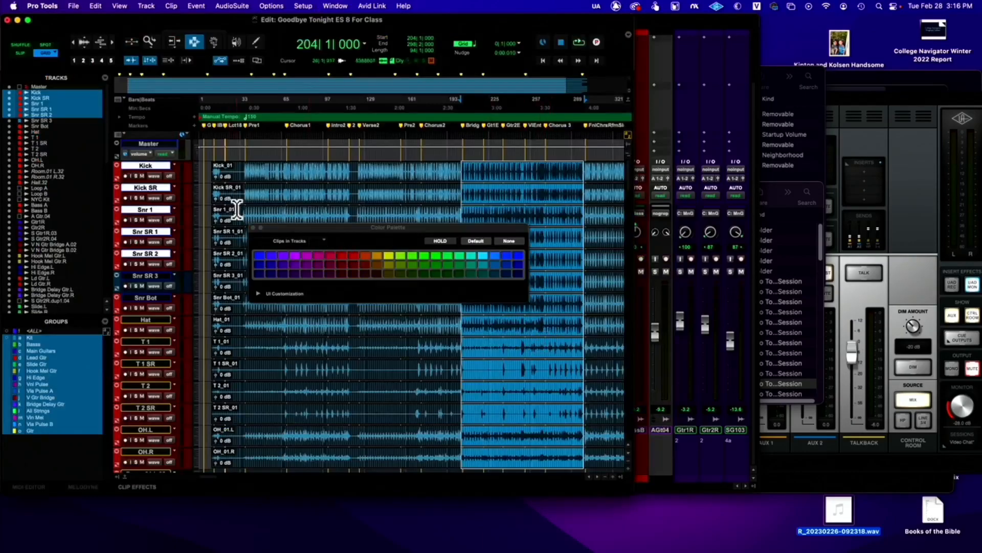
pyautogui.scroll(-15, 226, 231)
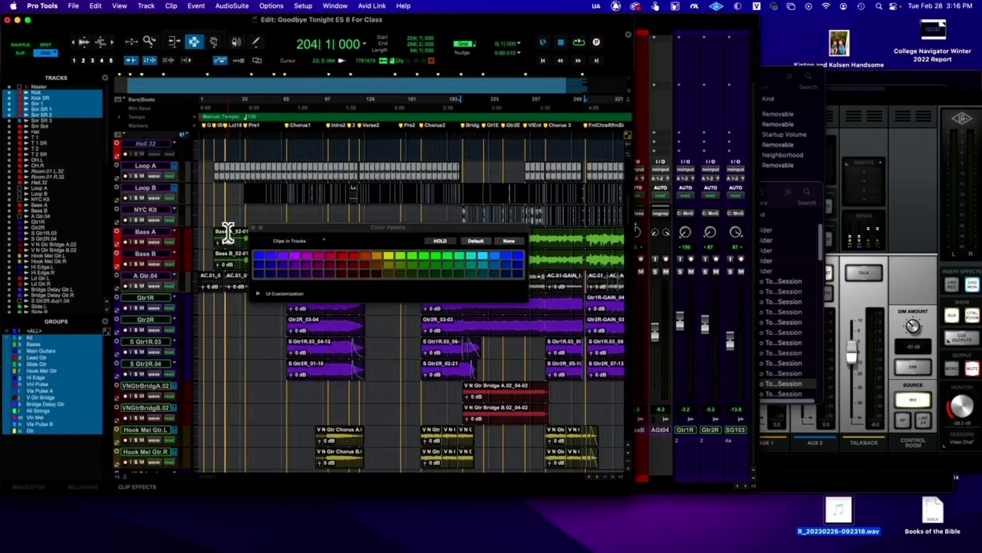
pyautogui.click(259, 228)
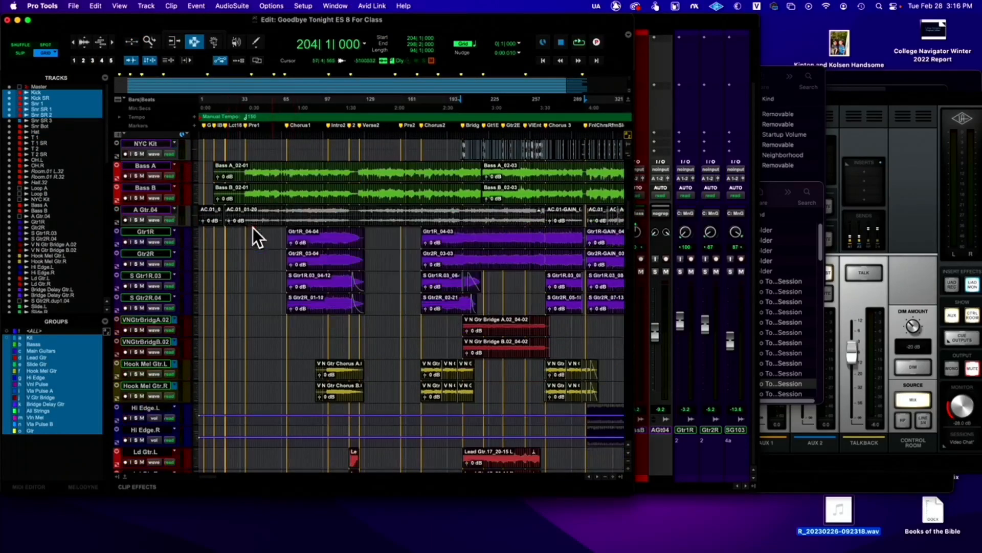
# - Examine the clip colors of the guitar, lead and slide tracks in the Edit window
pyautogui.hscroll(2, 397, 268)
pyautogui.scroll(-4, 396, 268)
pyautogui.scroll(-2, 376, 262)
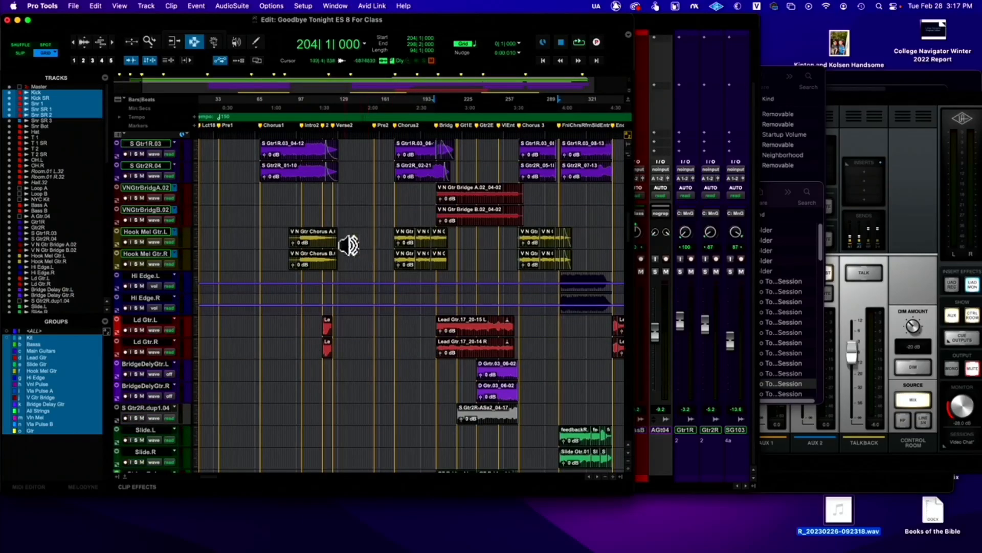
pyautogui.scroll(1, 315, 274)
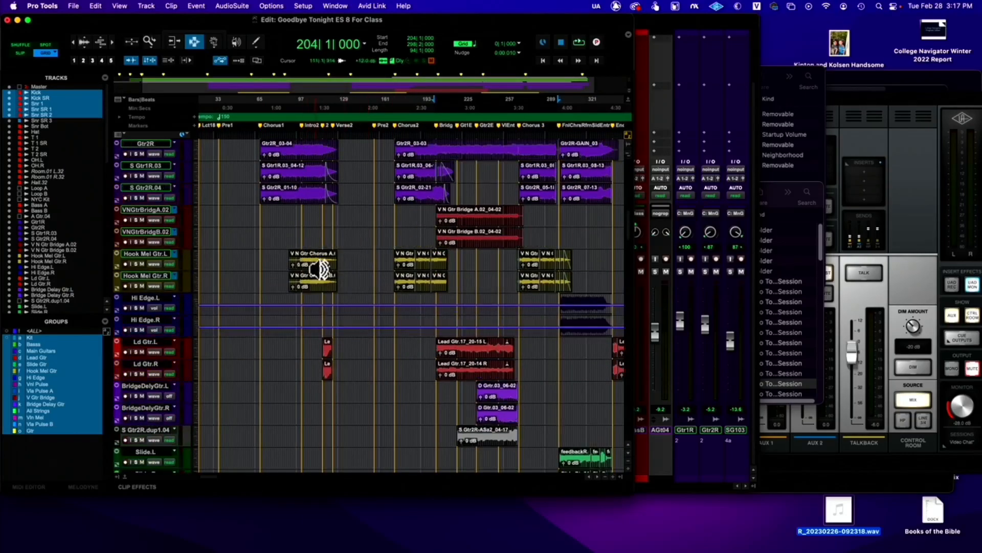
pyautogui.scroll(15, 317, 271)
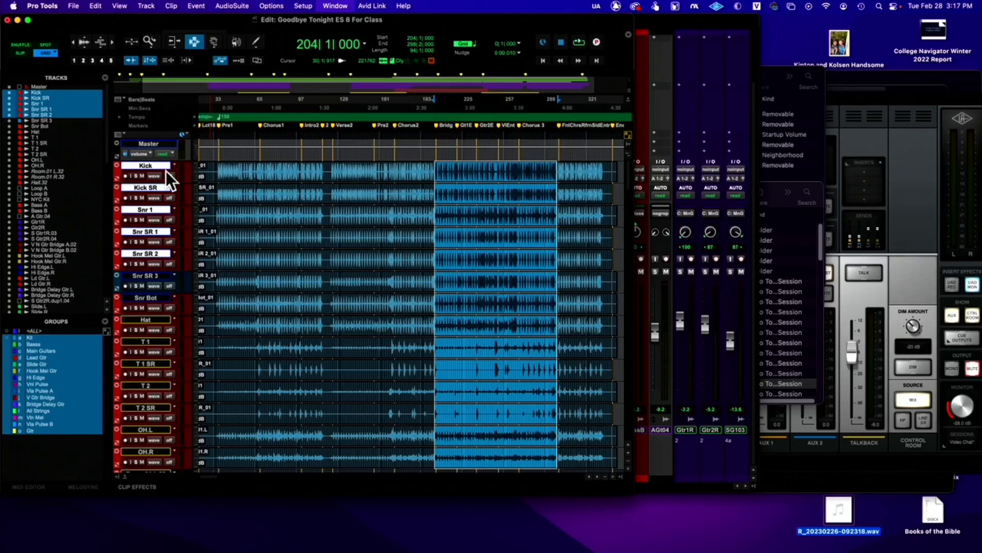
# - Switch to the Mix window and select all the kit tracks from Kick through OH.R
pyautogui.press('super+equal')
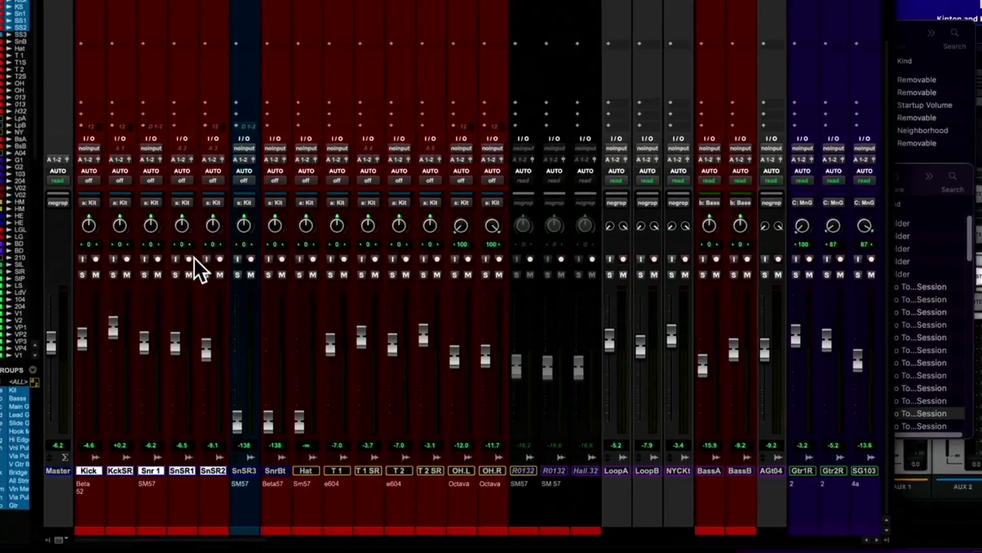
pyautogui.click(247, 501)
pyautogui.click(287, 501)
pyautogui.click(322, 502)
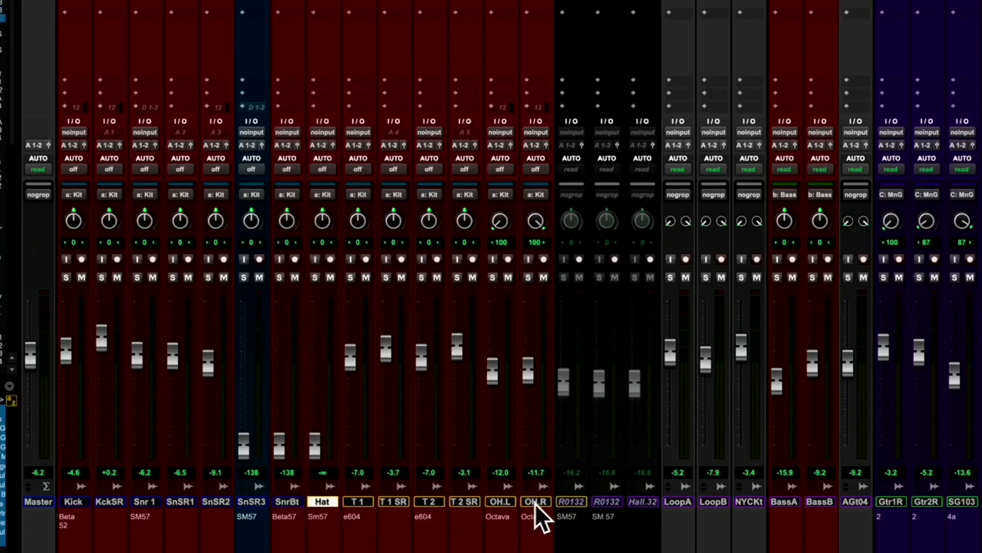
pyautogui.keyDown('shift'); pyautogui.click(78, 500); pyautogui.keyUp('shift')
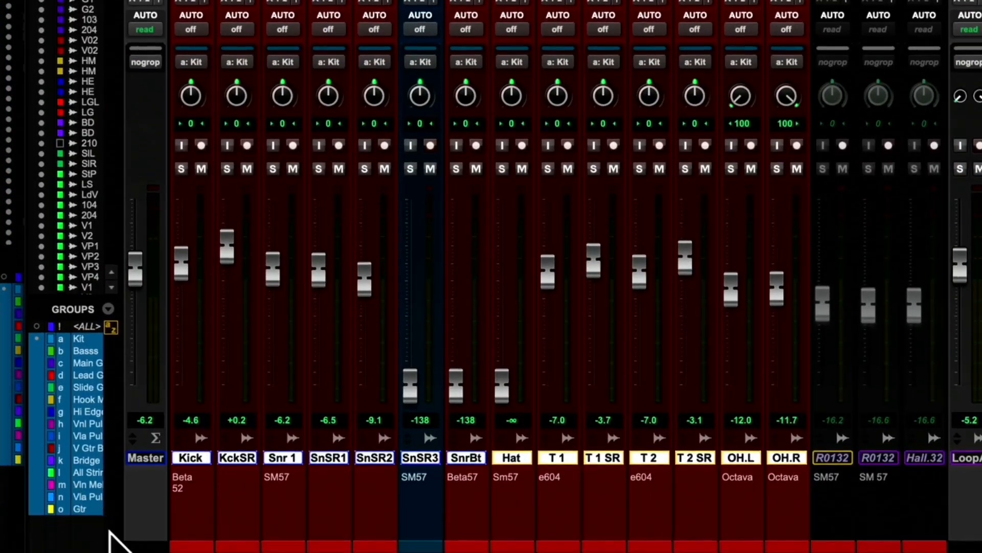
# - Widen the Mix window's track and group lists and select the Lead Gtr group's tracks
pyautogui.moveTo(121, 526); pyautogui.dragTo(258, 532)
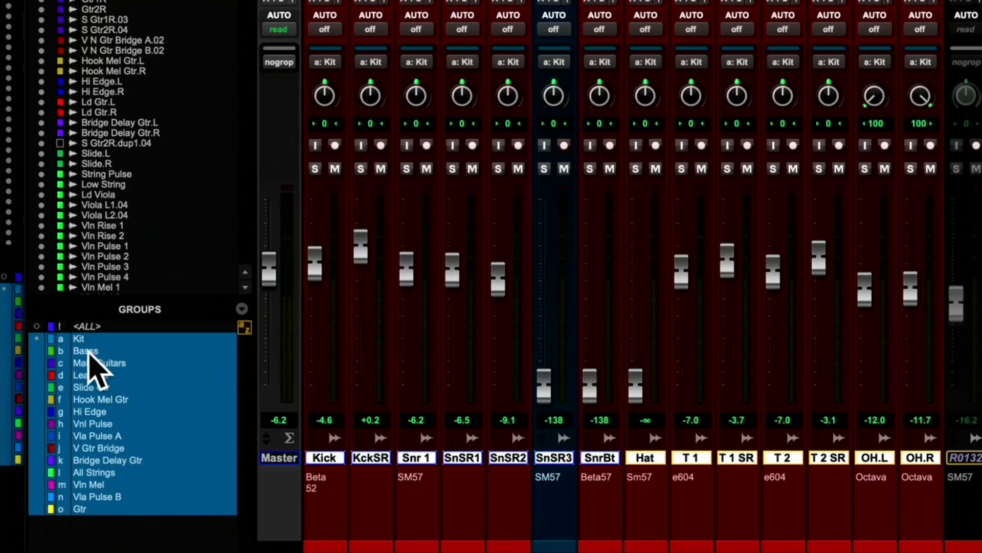
pyautogui.click(51, 376)
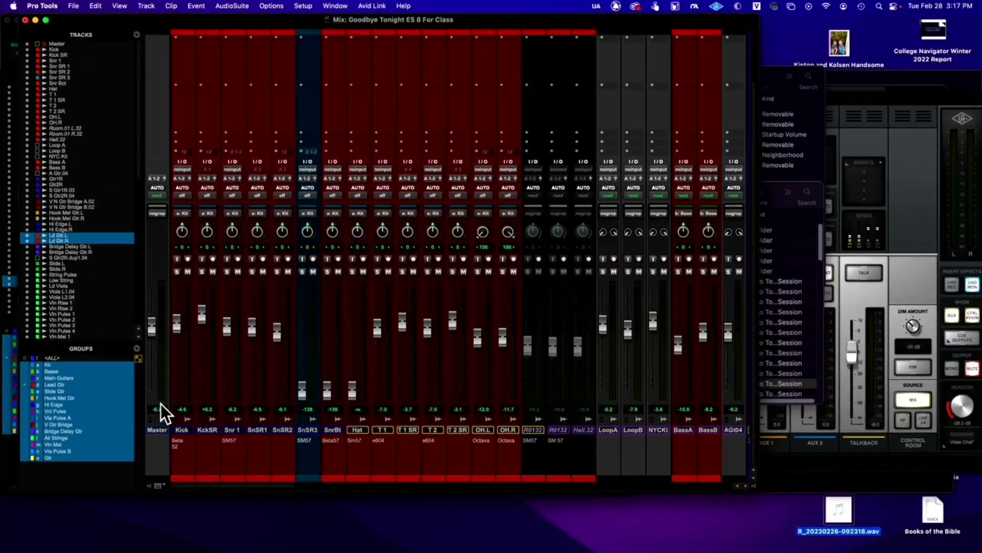
# - Reselect the kit tracks from Kick through OH.R and change their track color to blue
pyautogui.click(180, 430)
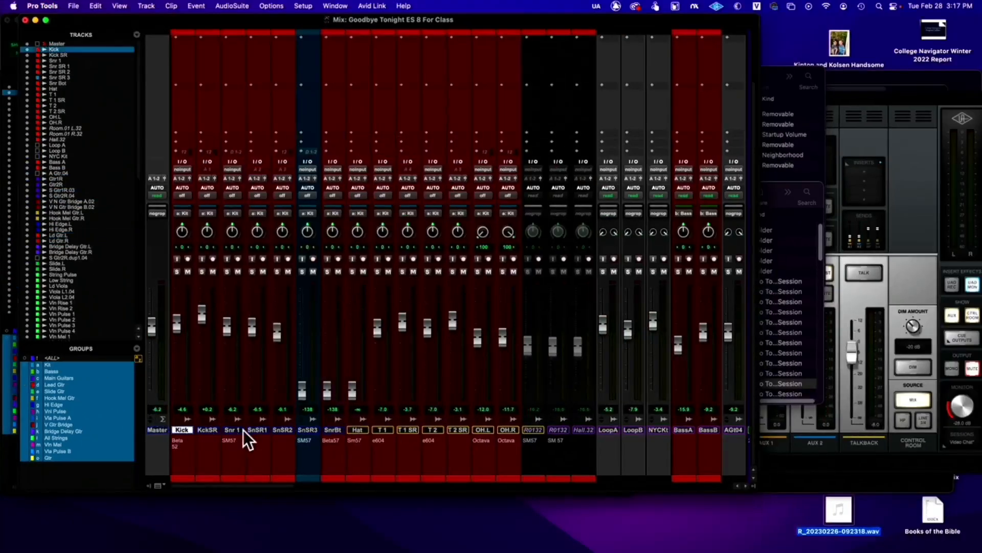
pyautogui.keyDown('shift'); pyautogui.click(505, 430); pyautogui.keyUp('shift')
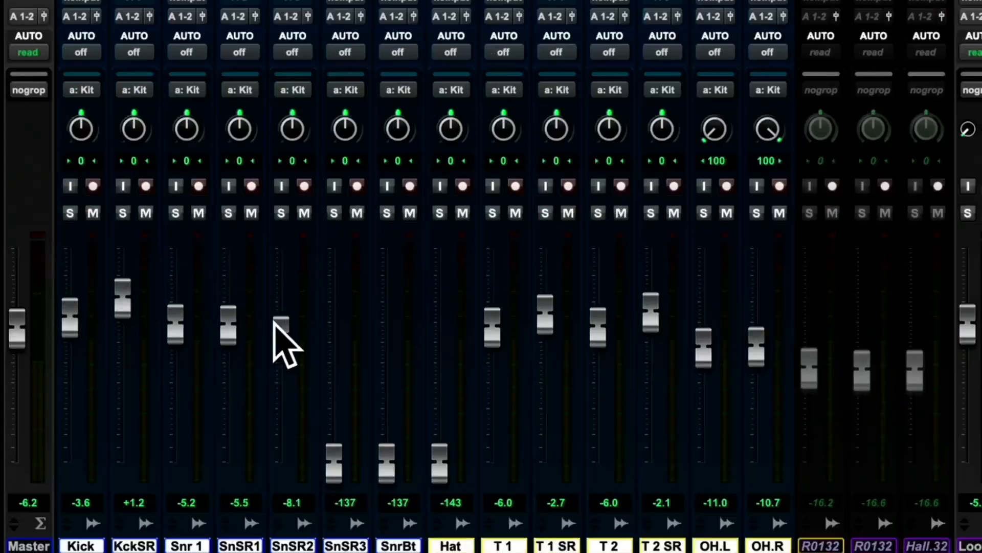
# - Try out the Kit group by moving its linked faders together and switching the group's mute on and off
pyautogui.moveTo(277, 327); pyautogui.dragTo(276, 325)
pyautogui.moveTo(283, 326); pyautogui.dragTo(282, 329)
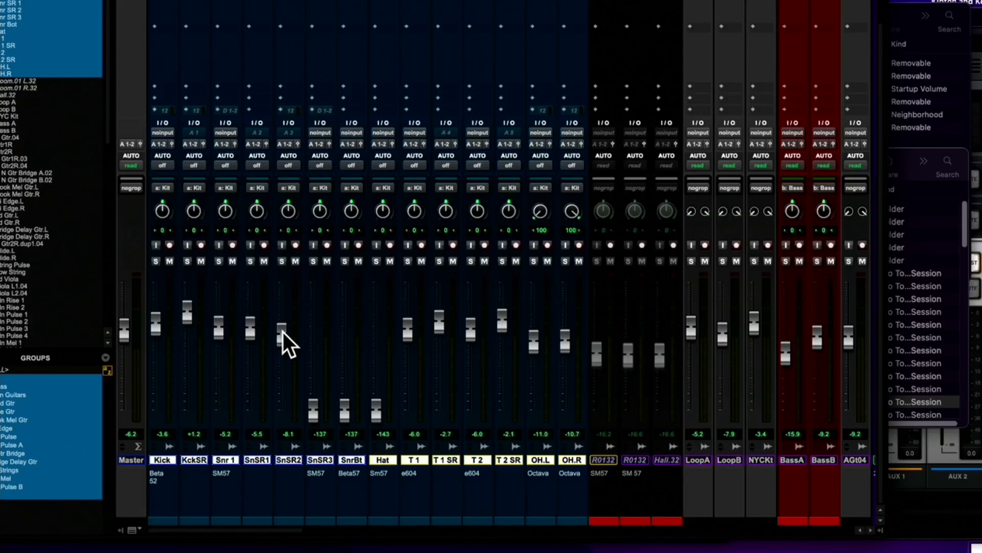
pyautogui.click(264, 261)
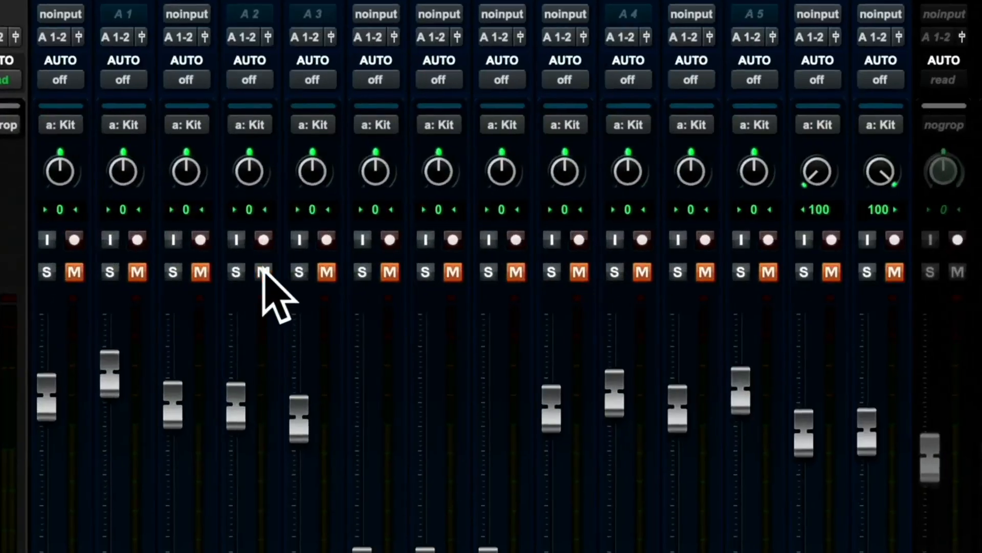
pyautogui.click(263, 269)
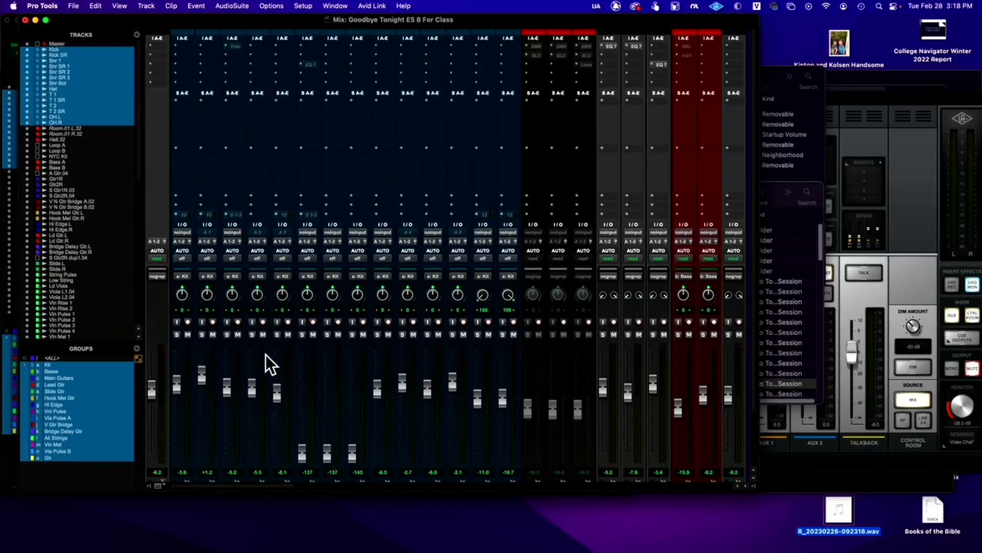
pyautogui.scroll(-5, 272, 377)
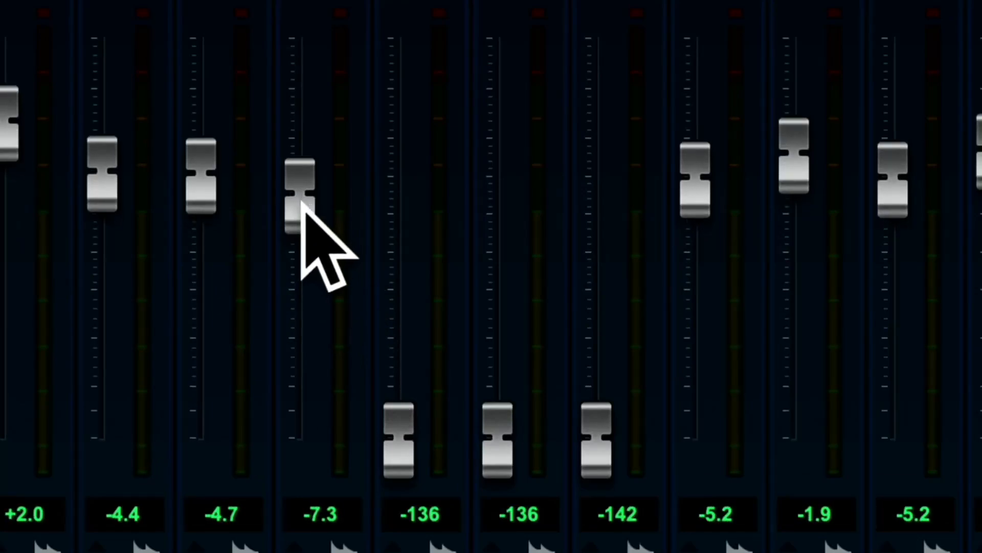
pyautogui.moveTo(302, 202)
pyautogui.mouseDown()
pyautogui.moveTo(300, 179)
pyautogui.moveTo(300, 191)
pyautogui.mouseUp()
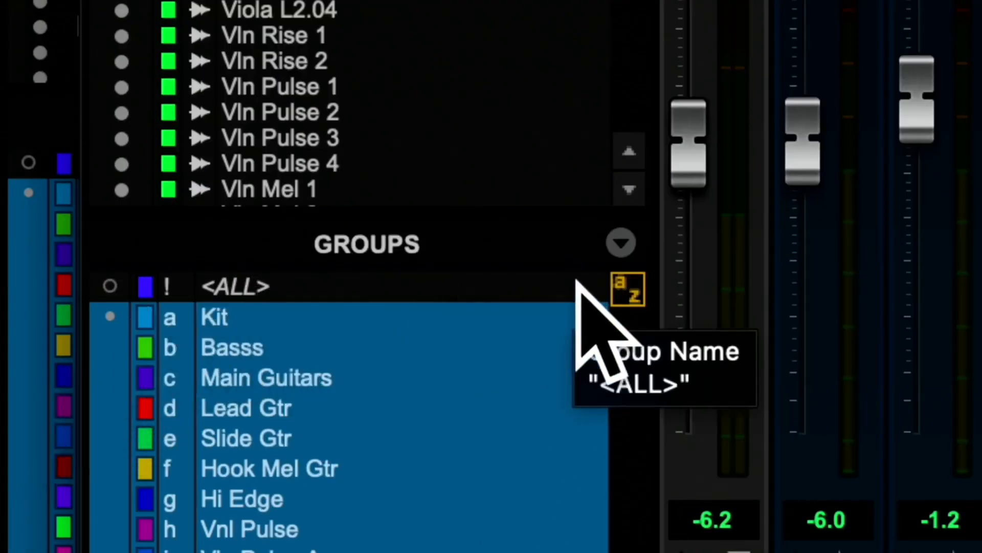
# - Start a new group from the Kick, Kick SR and Snr 1 tracks and name it New Group
pyautogui.click(617, 245)
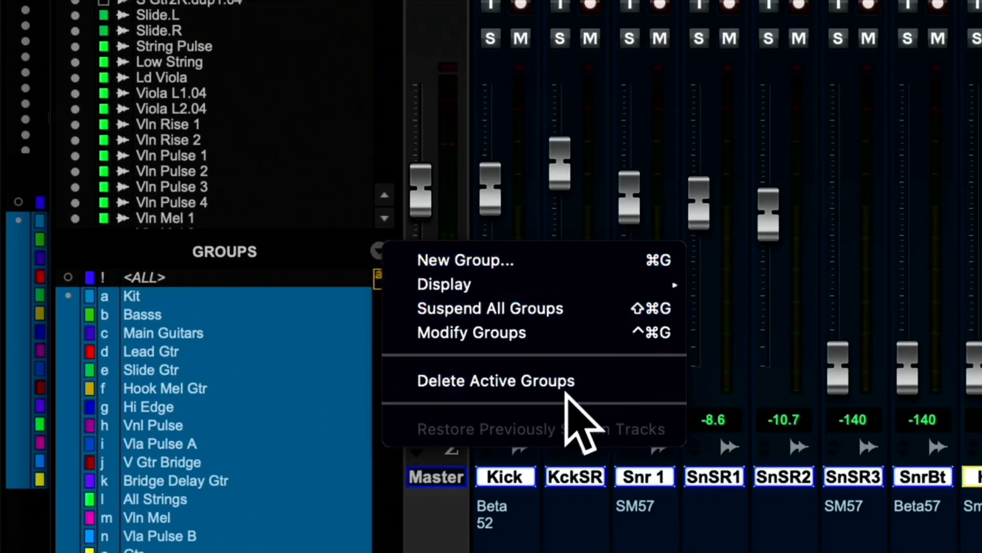
pyautogui.click(583, 479)
pyautogui.click(524, 477)
pyautogui.keyDown('shift'); pyautogui.click(635, 478); pyautogui.keyUp('shift')
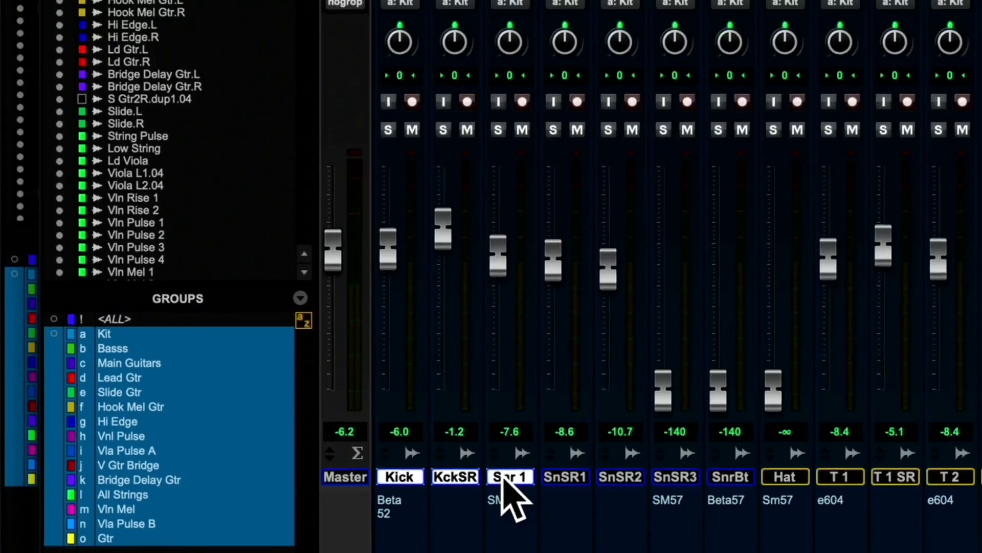
pyautogui.press('super+g')
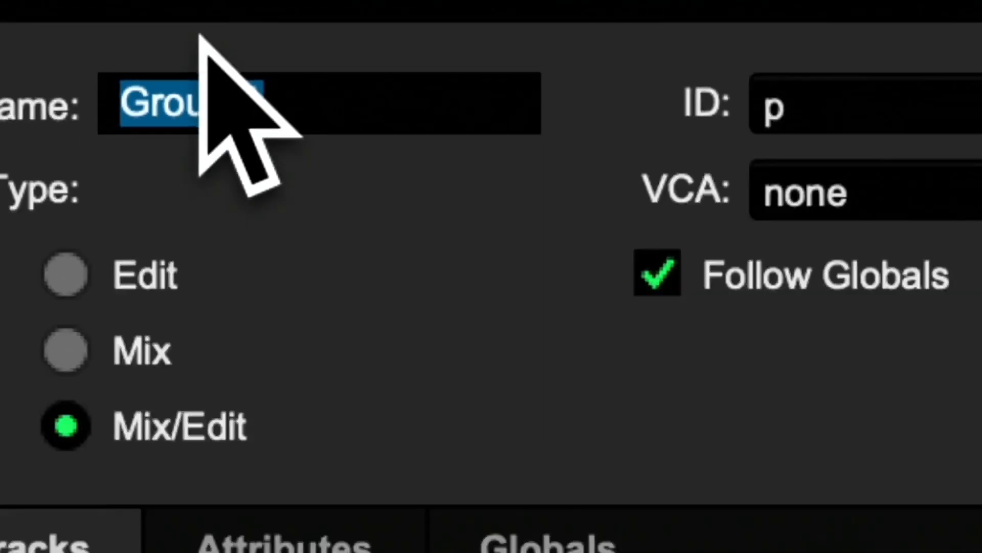
pyautogui.write('New')
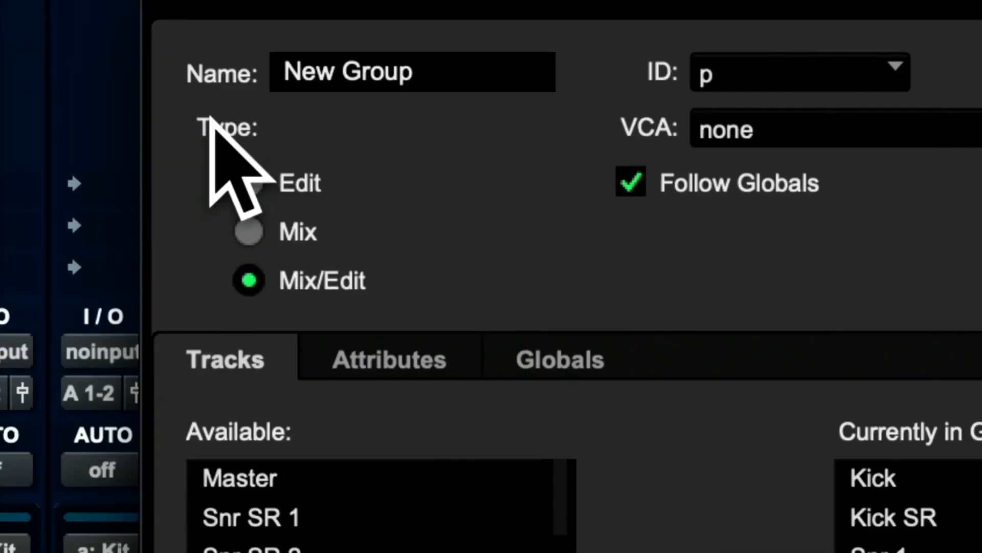
# - Try the Edit and Mix group types, return to Mix/Edit, and open the group's Globals settings
pyautogui.click(250, 183)
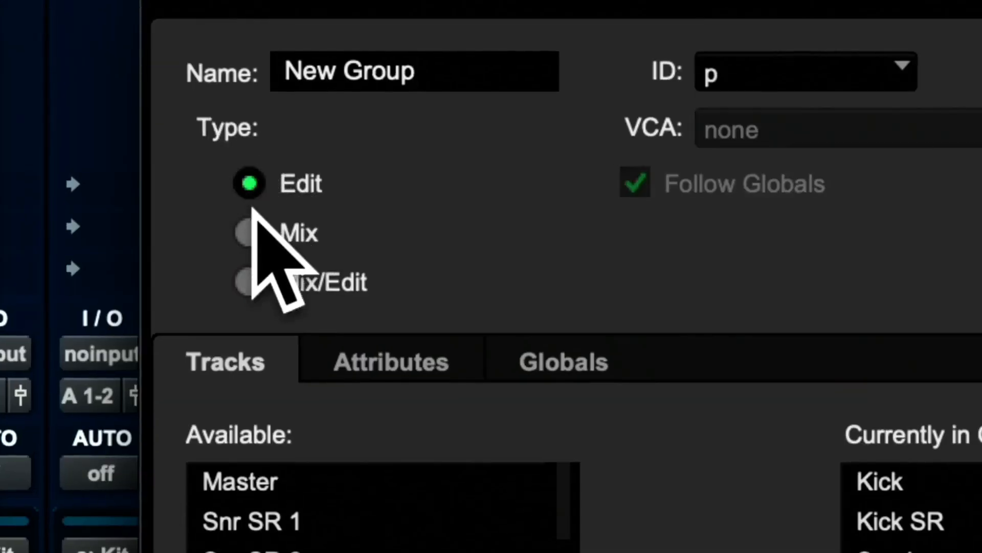
pyautogui.click(250, 233)
pyautogui.click(253, 280)
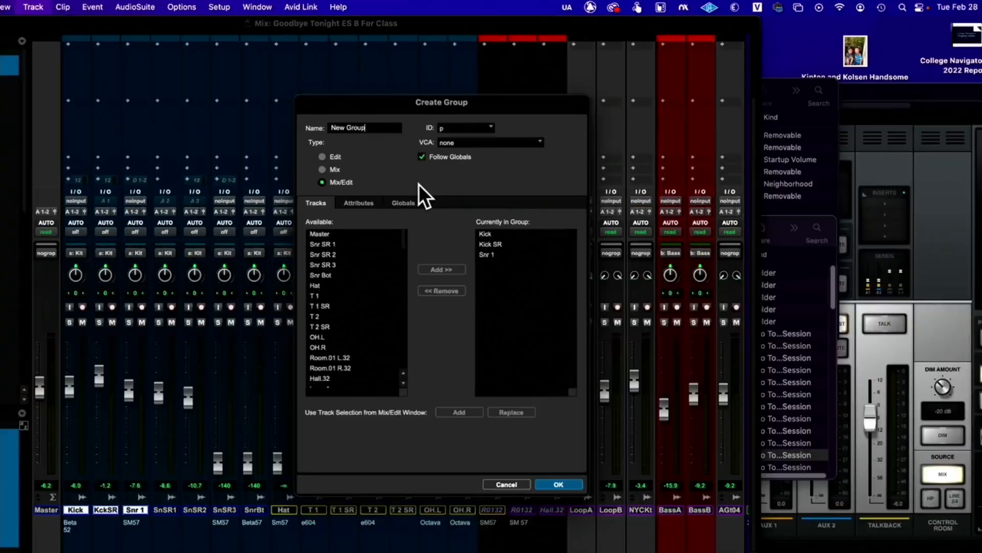
pyautogui.click(405, 203)
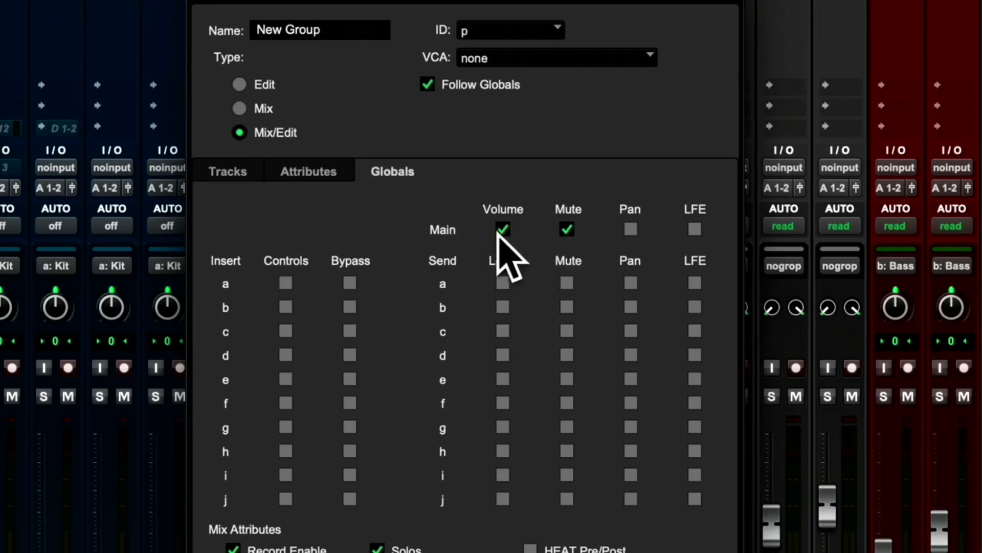
# - In the global settings, link Main Pan, the Level, Mute and Pan of sends a–j, and the Controls and Bypass of inserts a–j
pyautogui.click(631, 229)
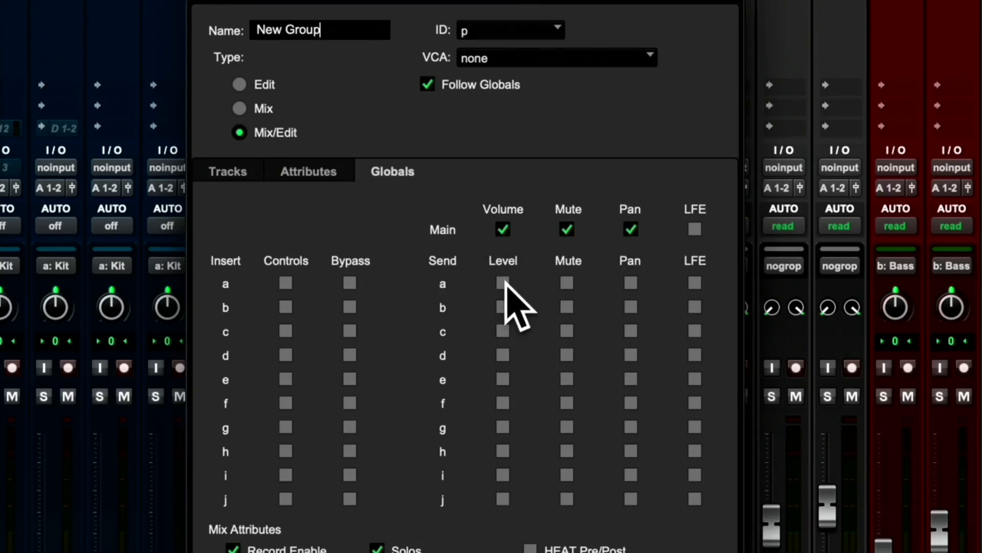
pyautogui.keyDown('alt'); pyautogui.click(504, 283); pyautogui.keyUp('alt')
pyautogui.keyDown('alt'); pyautogui.click(566, 282); pyautogui.keyUp('alt')
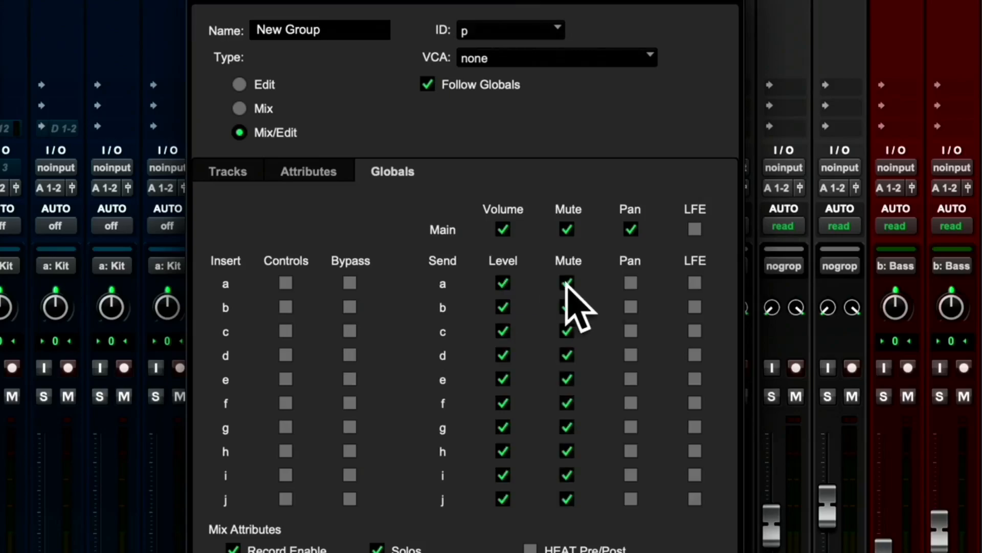
pyautogui.keyDown('alt'); pyautogui.click(631, 283); pyautogui.keyUp('alt')
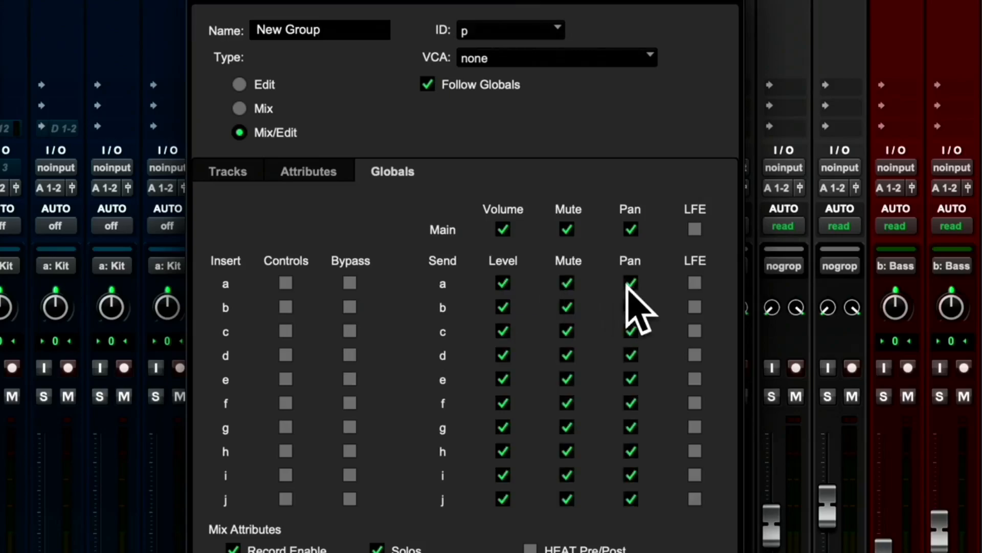
pyautogui.keyDown('alt'); pyautogui.click(285, 283); pyautogui.keyUp('alt')
pyautogui.keyDown('alt'); pyautogui.click(349, 282); pyautogui.keyUp('alt')
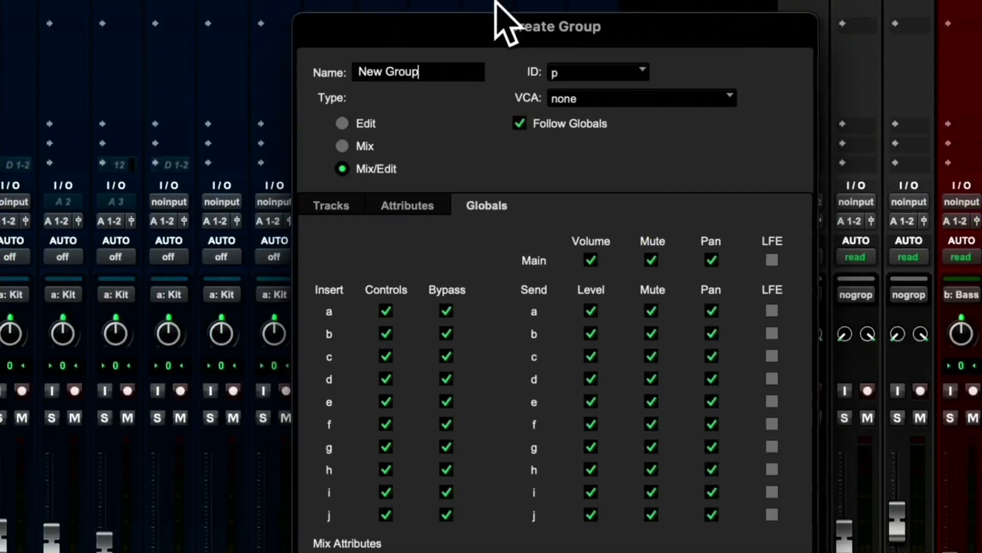
# - Examine the group's own attributes with Follow Globals off, turn Follow Globals back on, and return to the global settings
pyautogui.click(434, 195)
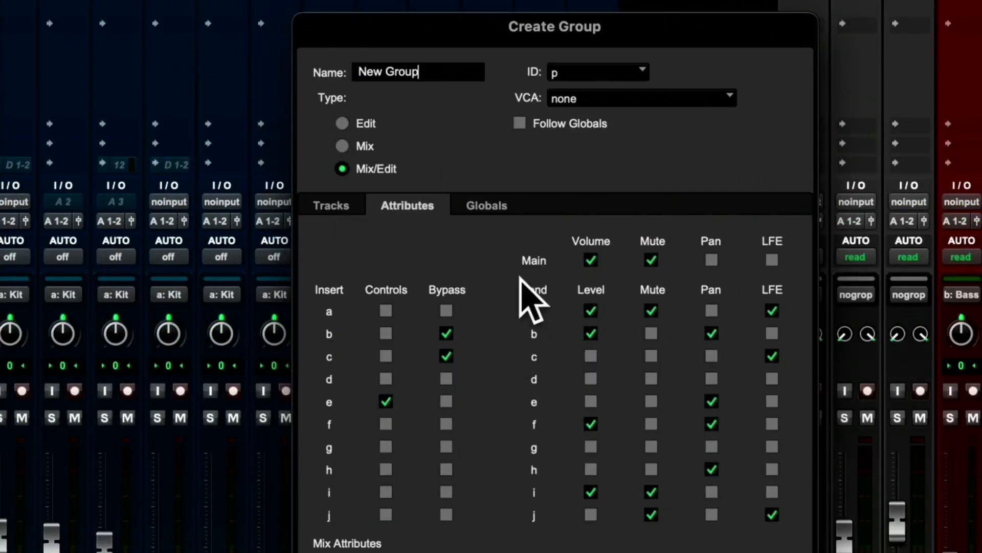
pyautogui.click(521, 125)
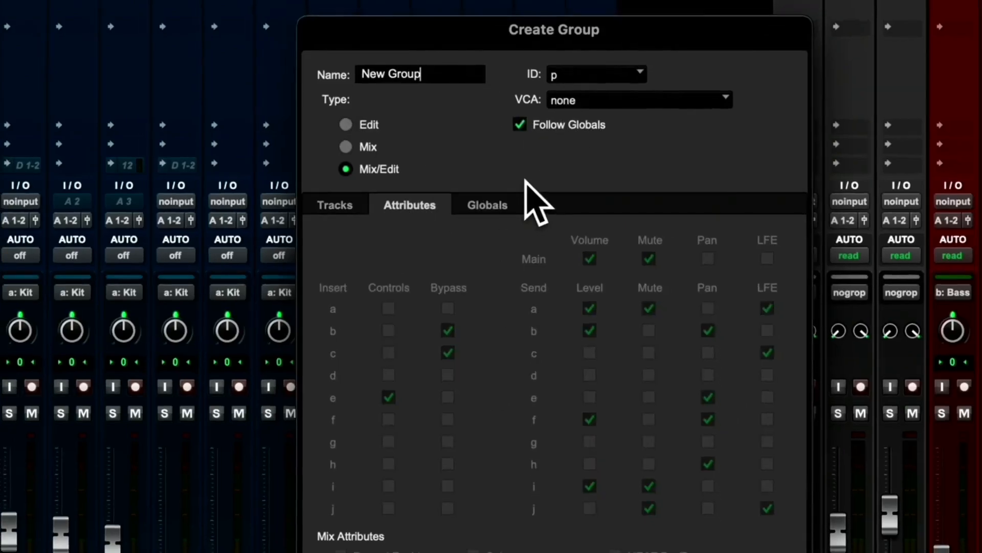
pyautogui.click(498, 199)
pyautogui.click(439, 198)
pyautogui.click(481, 197)
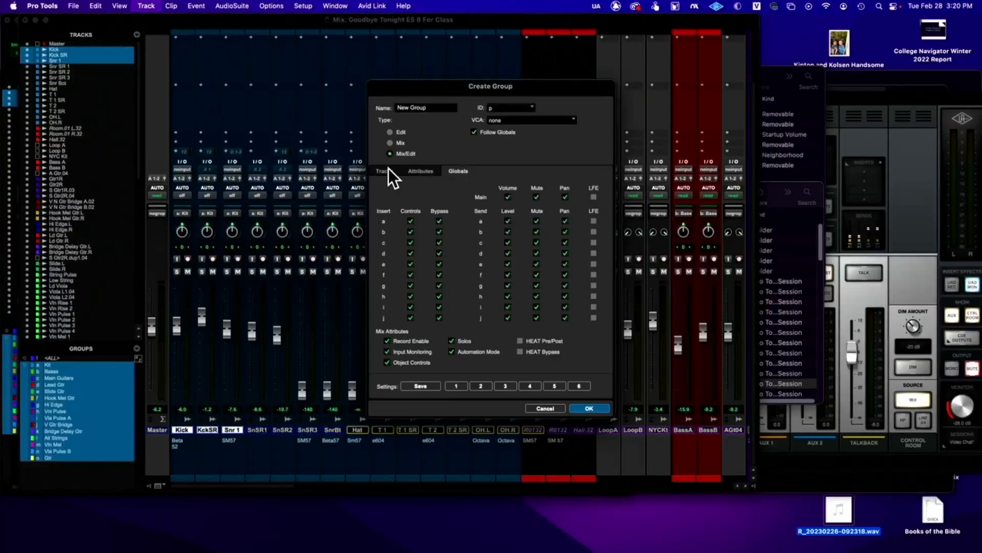
# - Review which tracks belong to New Group and create the group
pyautogui.click(385, 170)
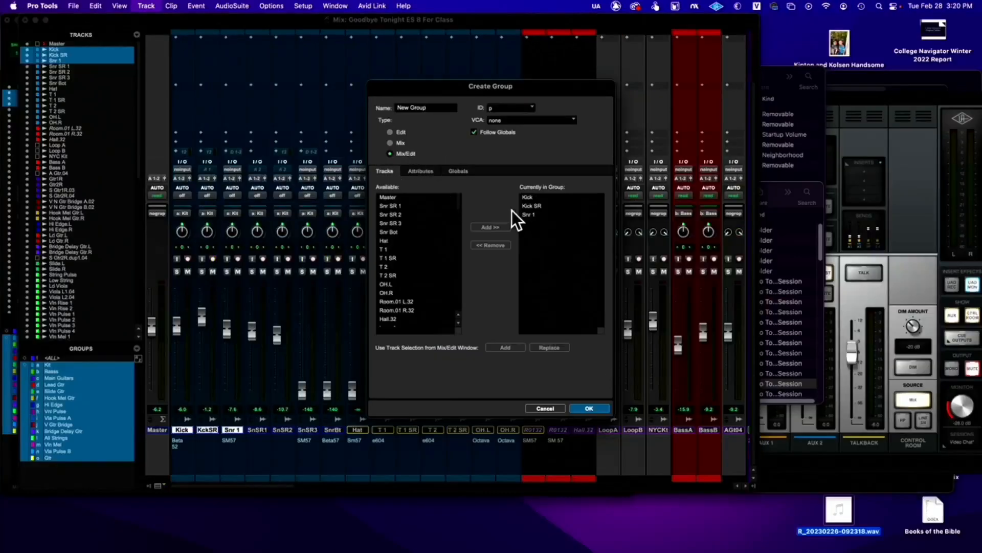
pyautogui.click(590, 408)
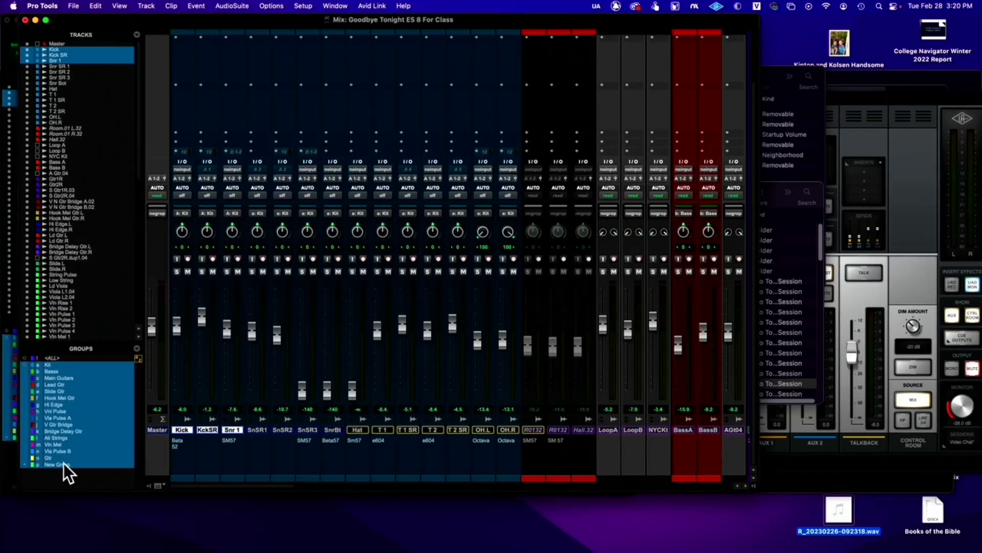
# - Open the group modification settings and choose New Group, ID p, as the group to modify
pyautogui.click(136, 348)
pyautogui.click(104, 347)
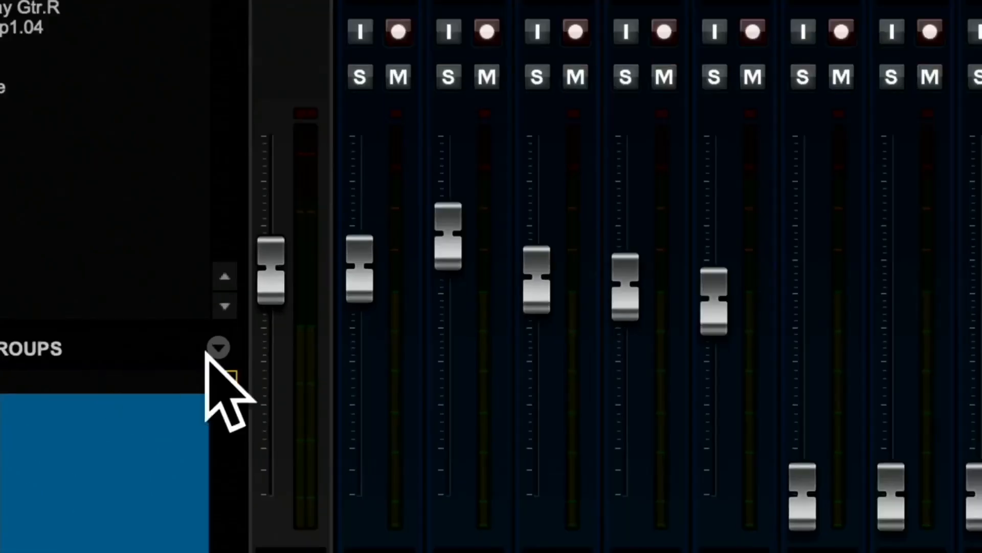
pyautogui.click(154, 348)
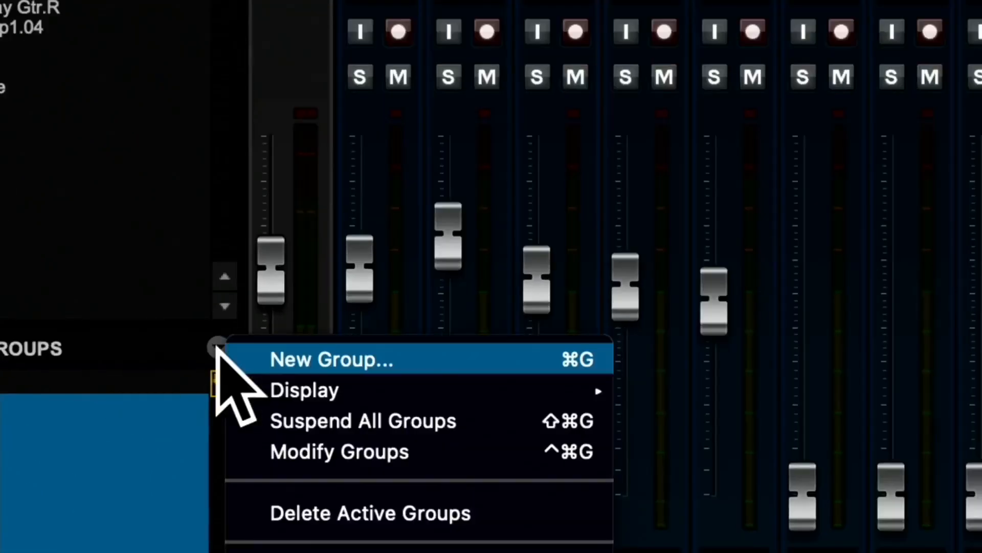
pyautogui.click(344, 450)
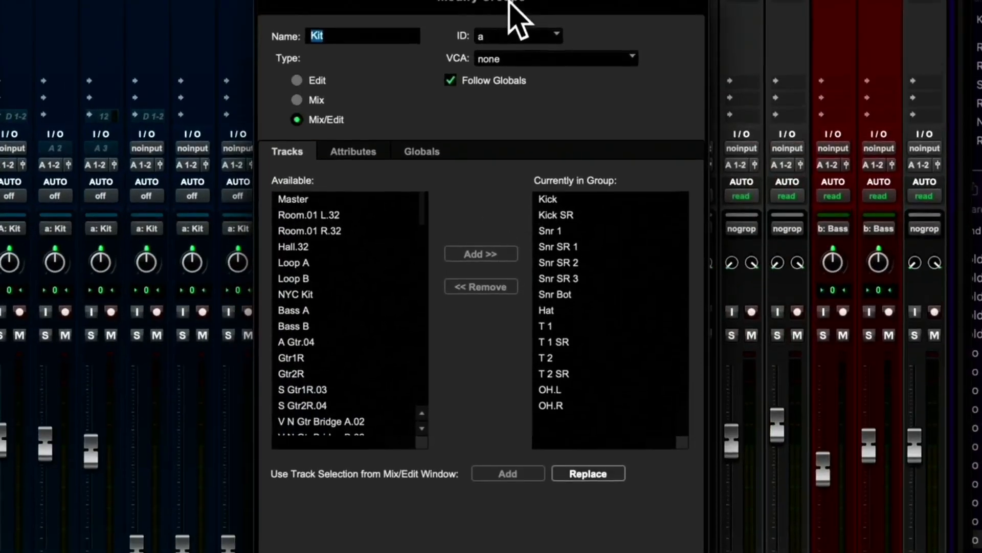
pyautogui.click(522, 32)
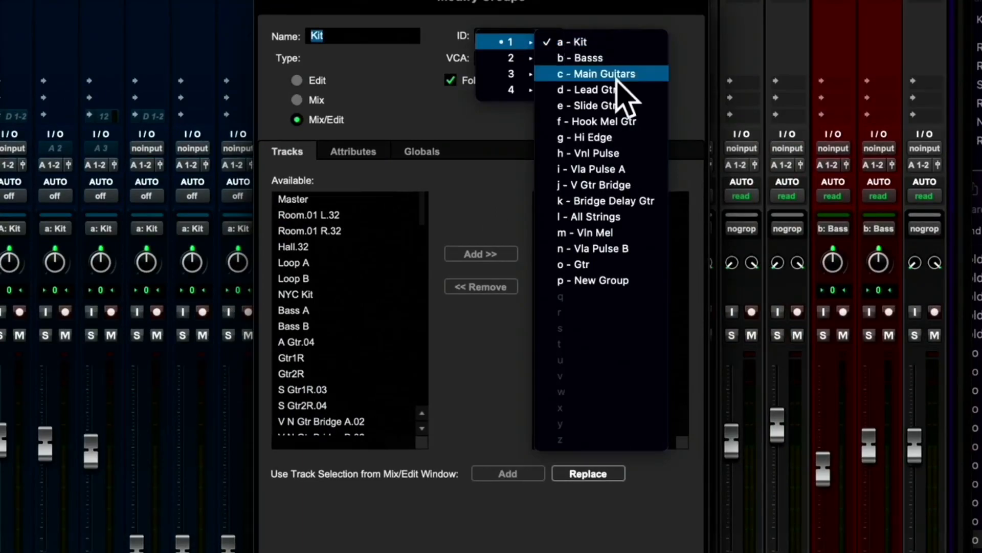
pyautogui.click(619, 280)
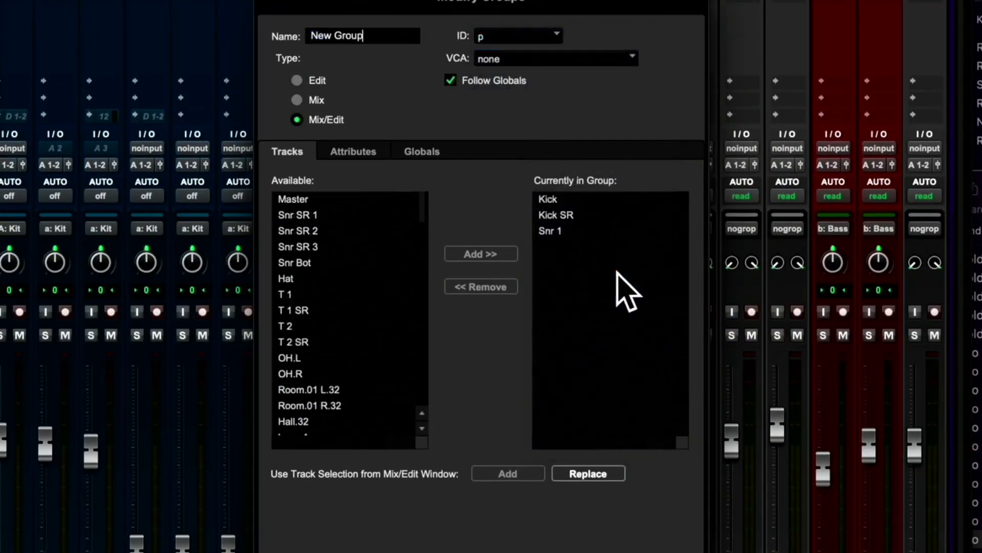
# - Replace the Snr 1 track with T 1 in New Group and apply the modification
pyautogui.click(556, 230)
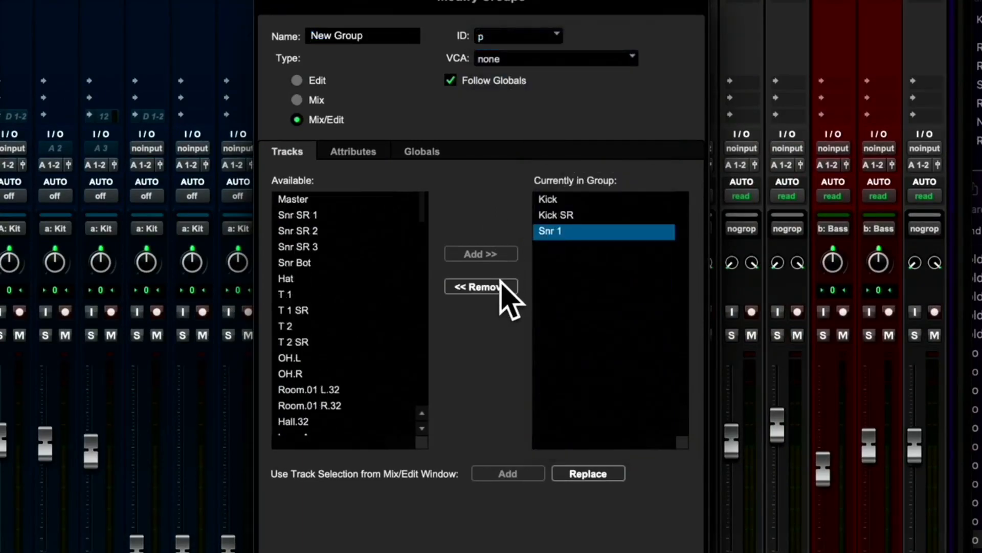
pyautogui.click(500, 285)
pyautogui.click(341, 326)
pyautogui.click(337, 310)
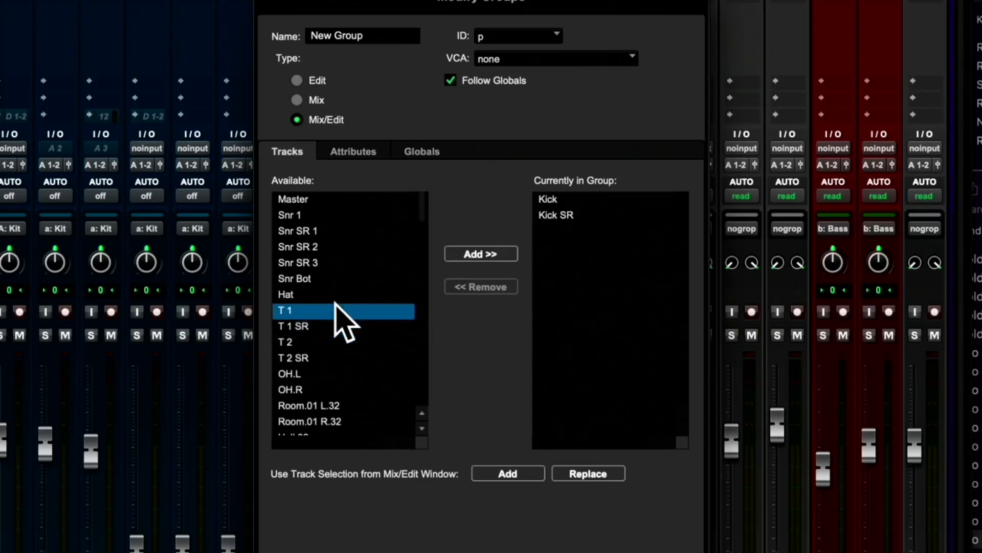
pyautogui.click(489, 253)
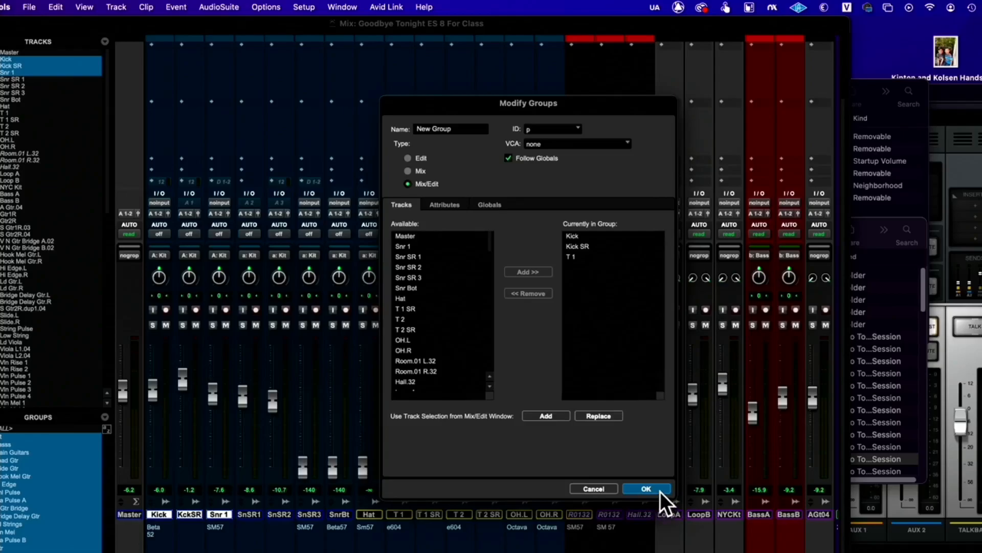
pyautogui.click(647, 489)
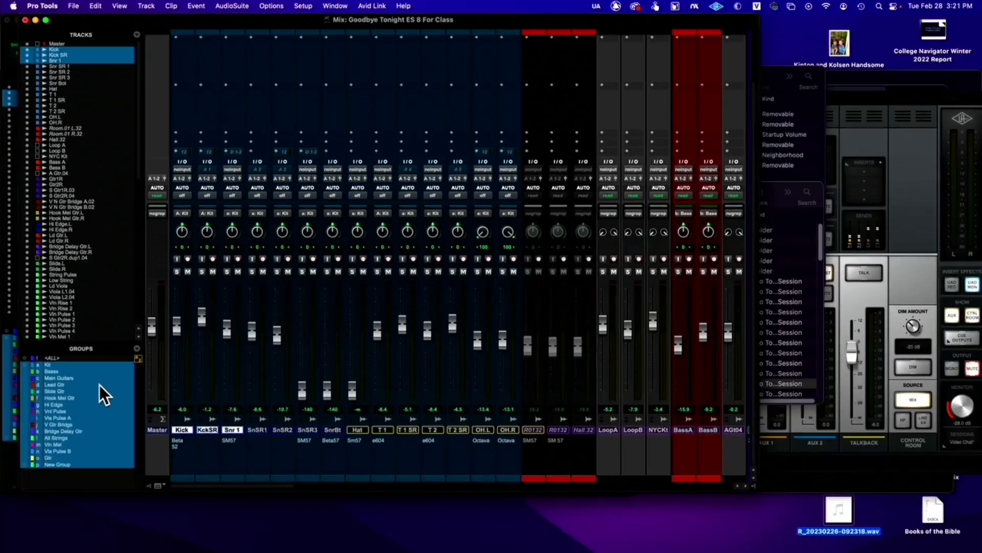
# - Show only New Group's tracks in the mixer, delete New Group, and bring all tracks back into view
pyautogui.rightClick(57, 465)
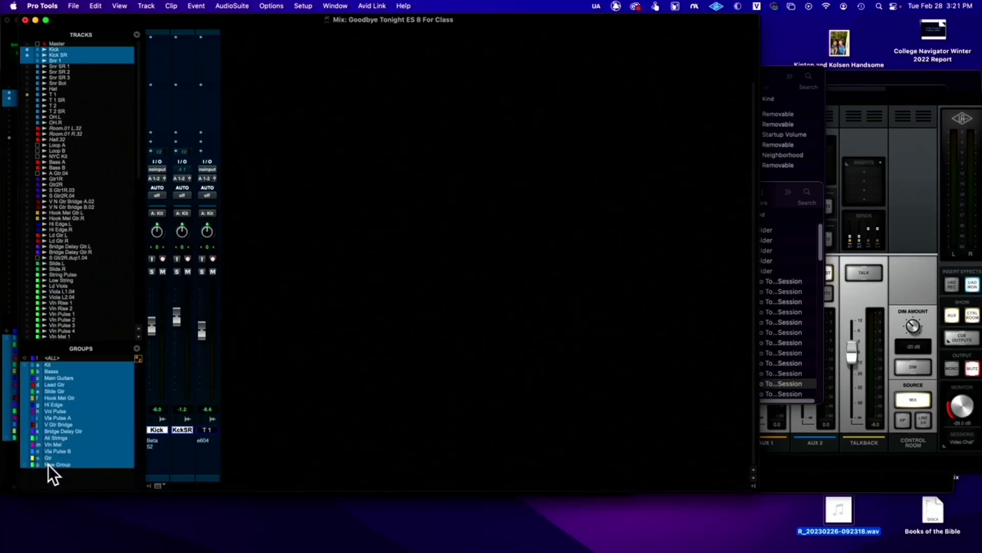
pyautogui.moveTo(79, 546)
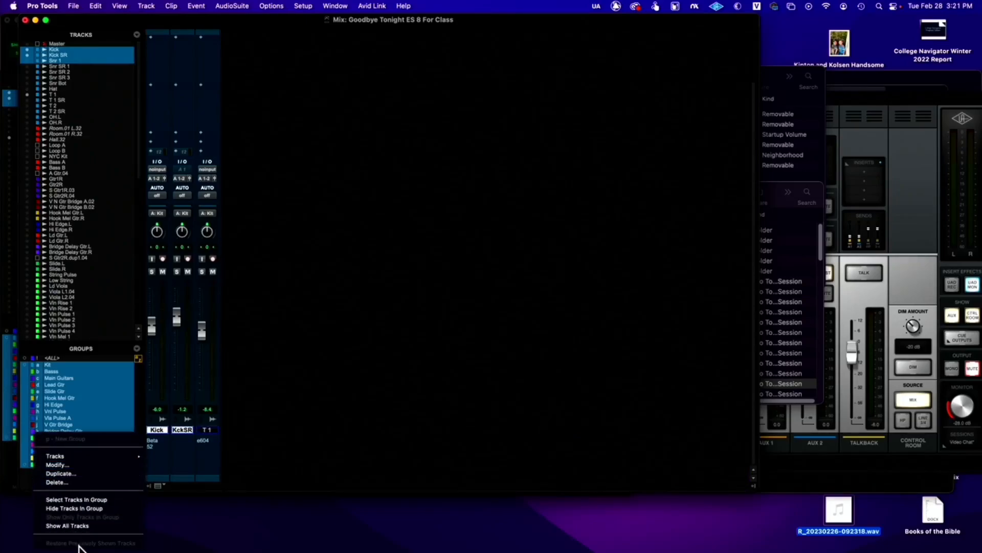
pyautogui.click(99, 483)
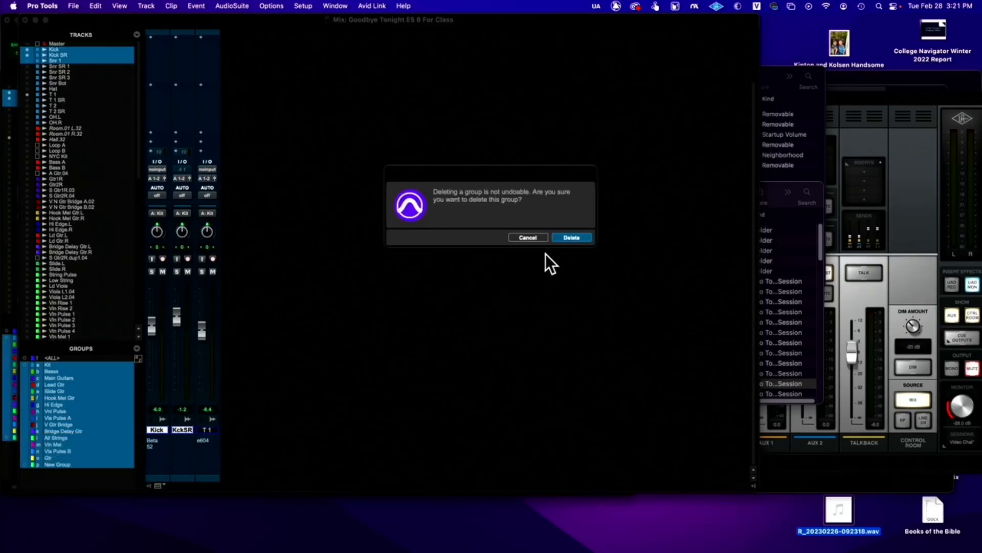
pyautogui.click(572, 237)
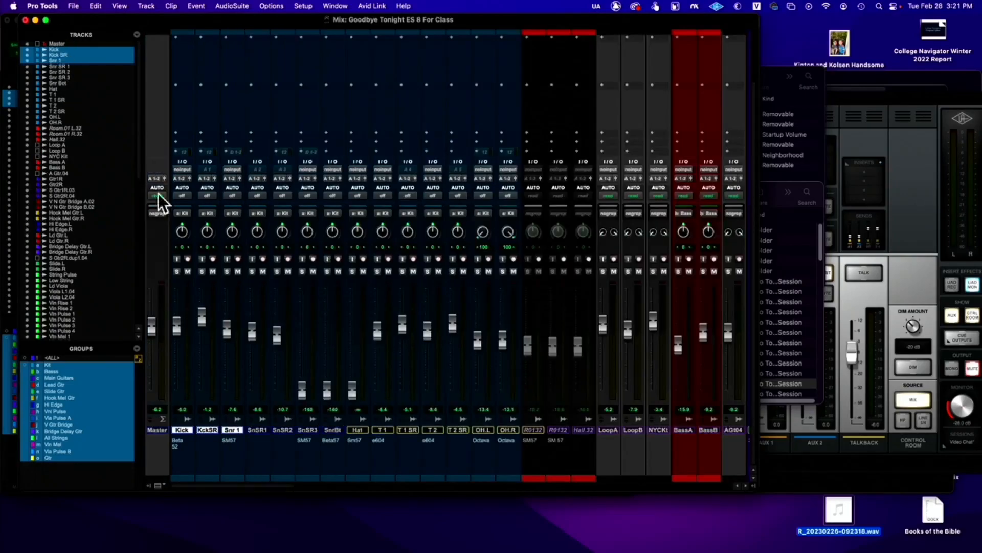
# - In the Edit window, select 203|4|000 to 299|1|000 on the grouped drum tracks and inspect how far the selection extends across the group
pyautogui.hscroll(5, 325, 256)
pyautogui.scroll(3, 333, 255)
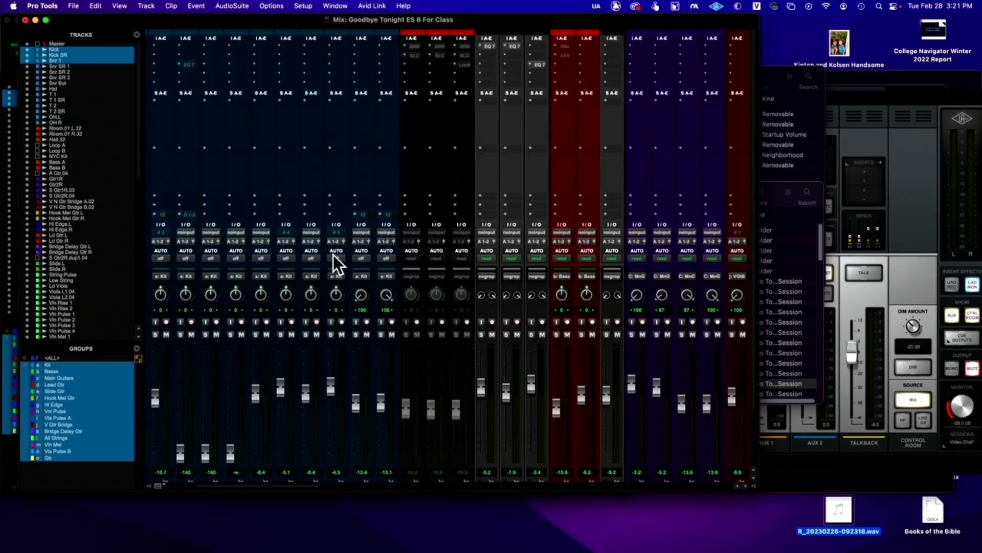
pyautogui.press('super+equal')
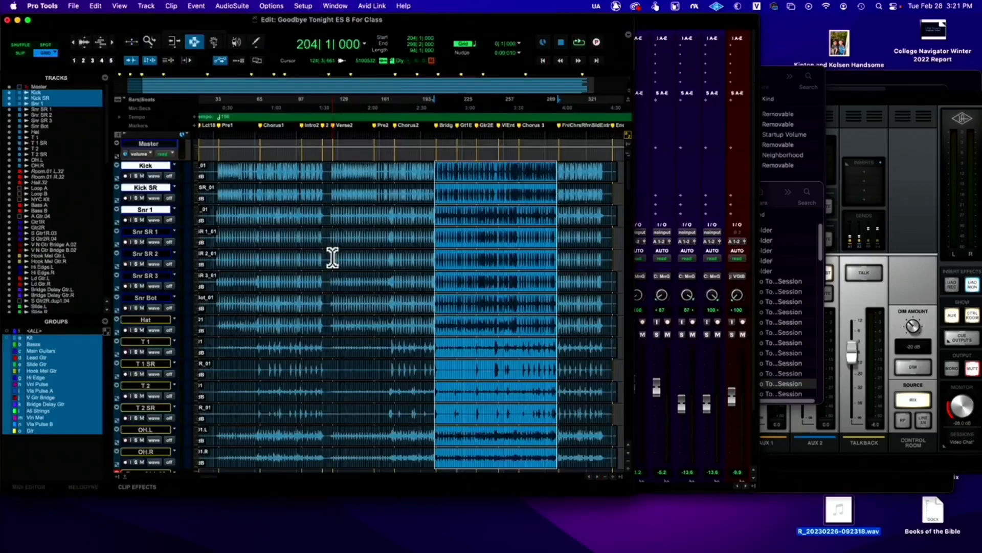
pyautogui.click(439, 179)
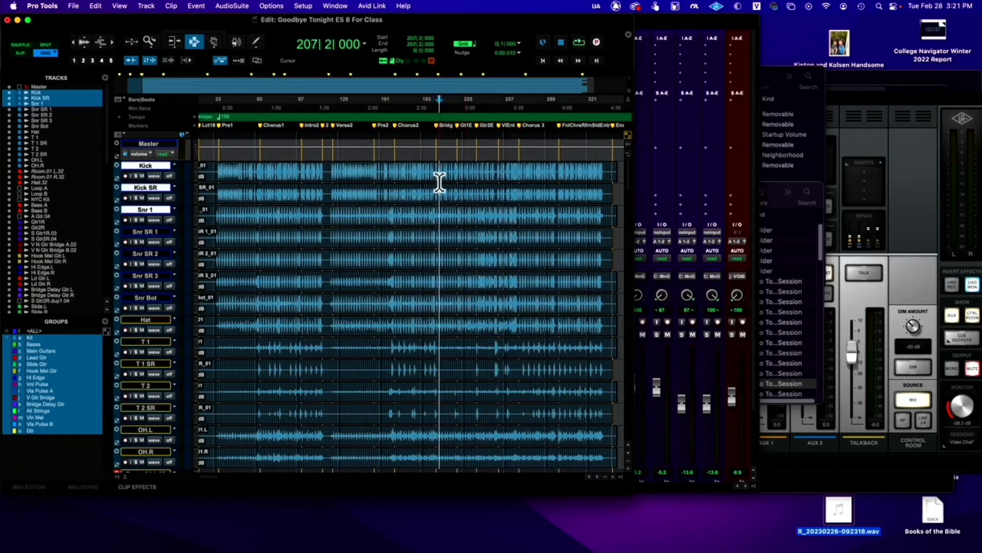
pyautogui.moveTo(435, 176); pyautogui.dragTo(559, 183)
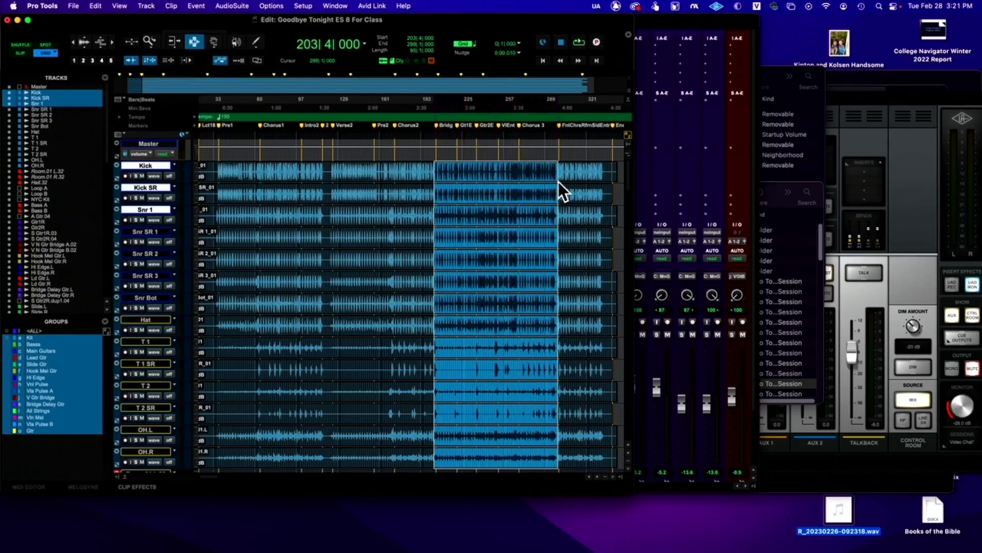
pyautogui.click(111, 41)
pyautogui.click(111, 41)
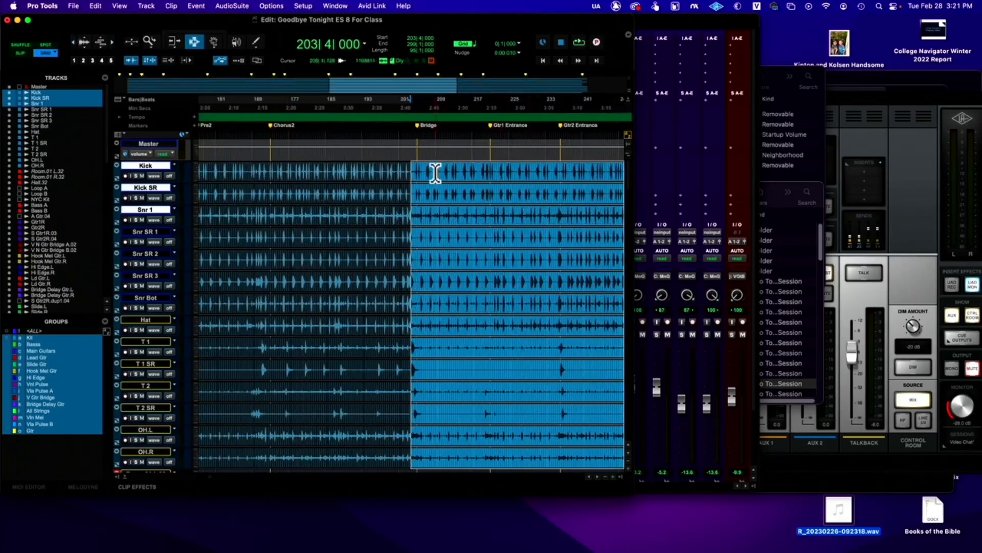
pyautogui.scroll(-10, 441, 220)
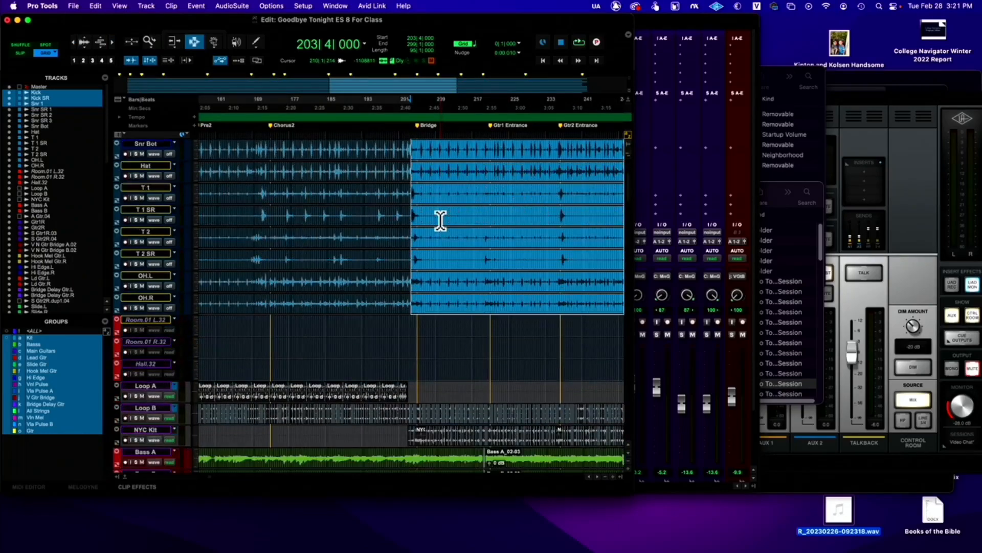
pyautogui.scroll(10, 440, 220)
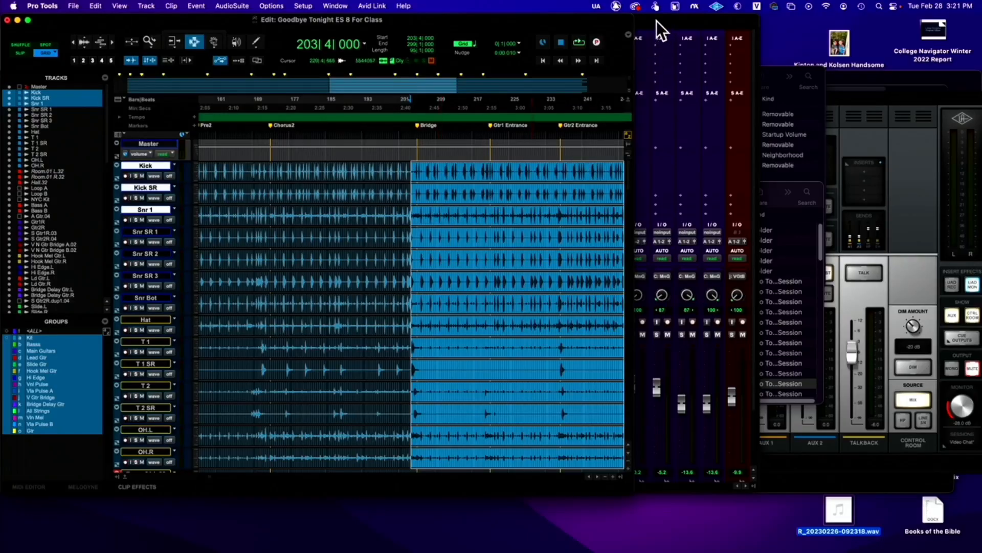
# - Start playback of the selection and raise the Kit group's linked faders in the Mix window, bringing Kick to about -1.7 dB
pyautogui.press('space')
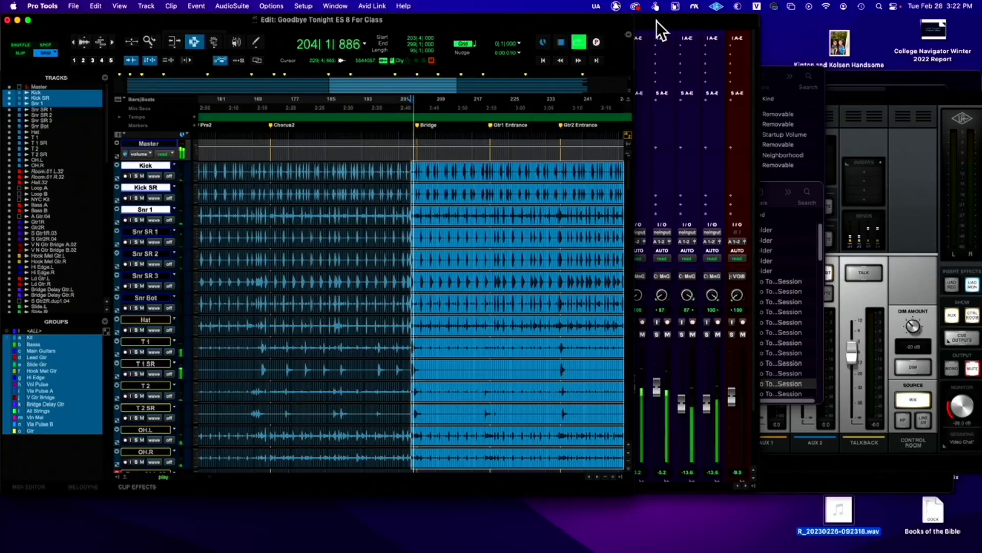
pyautogui.press('super+equal')
pyautogui.scroll(-3, 484, 198)
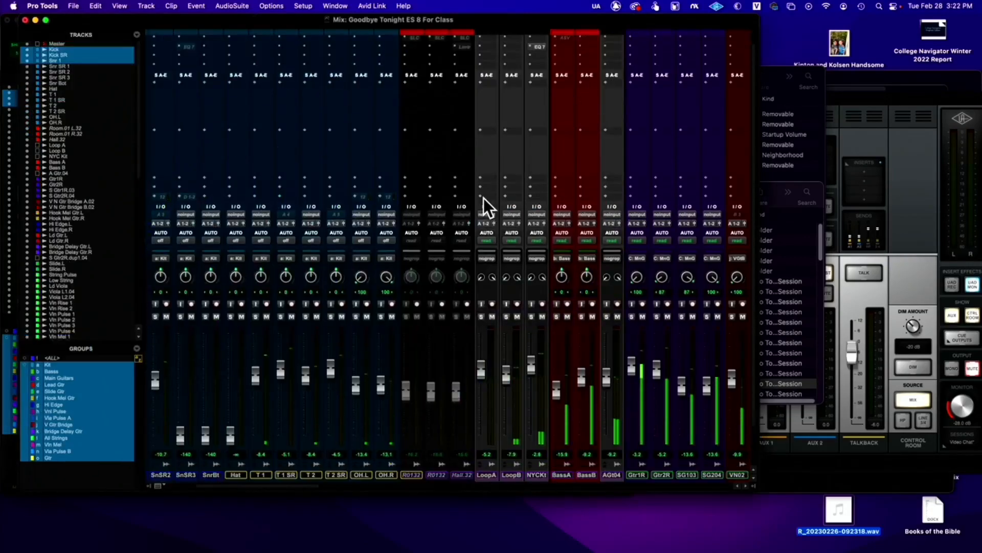
pyautogui.hscroll(-5, 166, 356)
pyautogui.moveTo(229, 330); pyautogui.dragTo(229, 321)
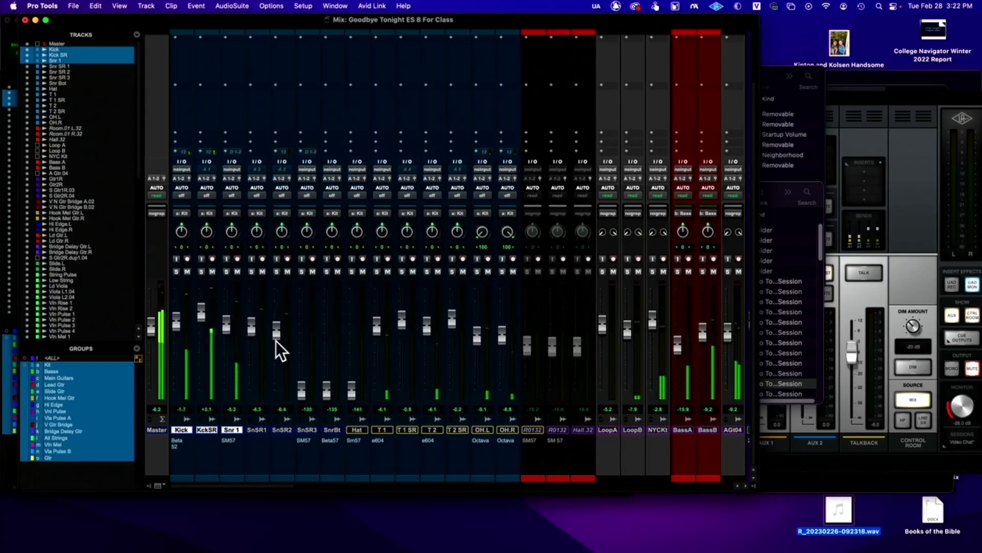
# - Try the Main Guitars group's linked solo, raise the SG103 fader slightly, and look over the remaining grouped tracks
pyautogui.hscroll(6, 275, 341)
pyautogui.hscroll(7, 274, 339)
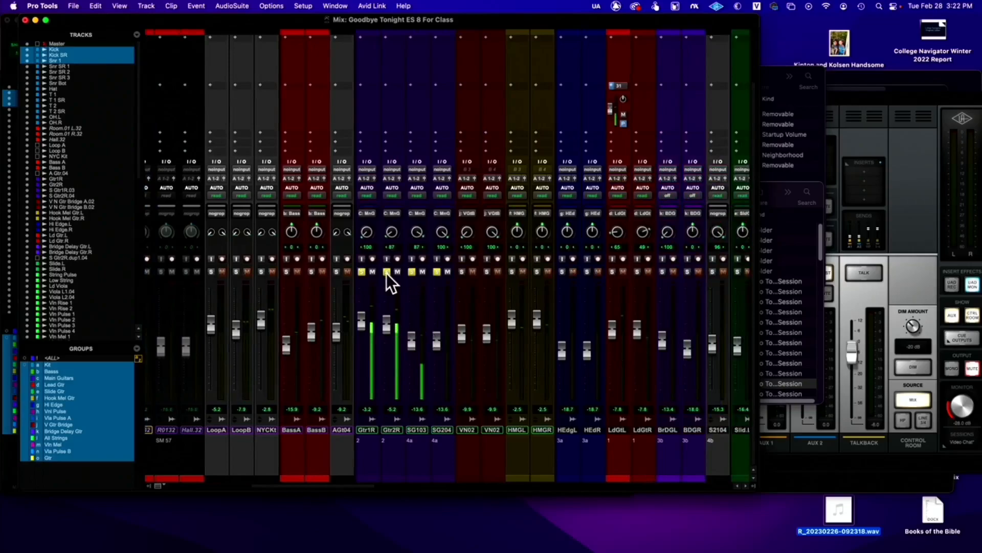
pyautogui.moveTo(410, 336); pyautogui.dragTo(413, 329)
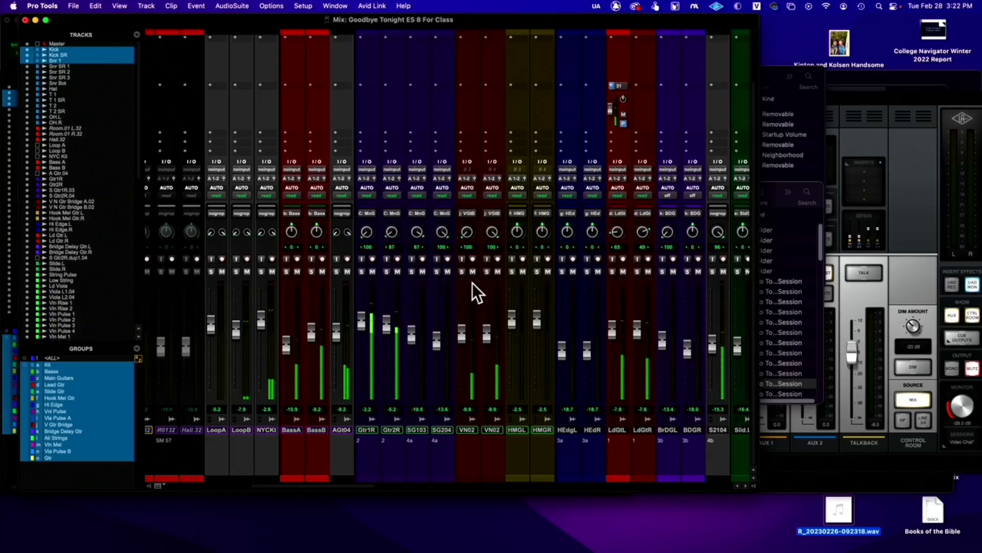
pyautogui.hscroll(8, 473, 284)
pyautogui.hscroll(6, 474, 284)
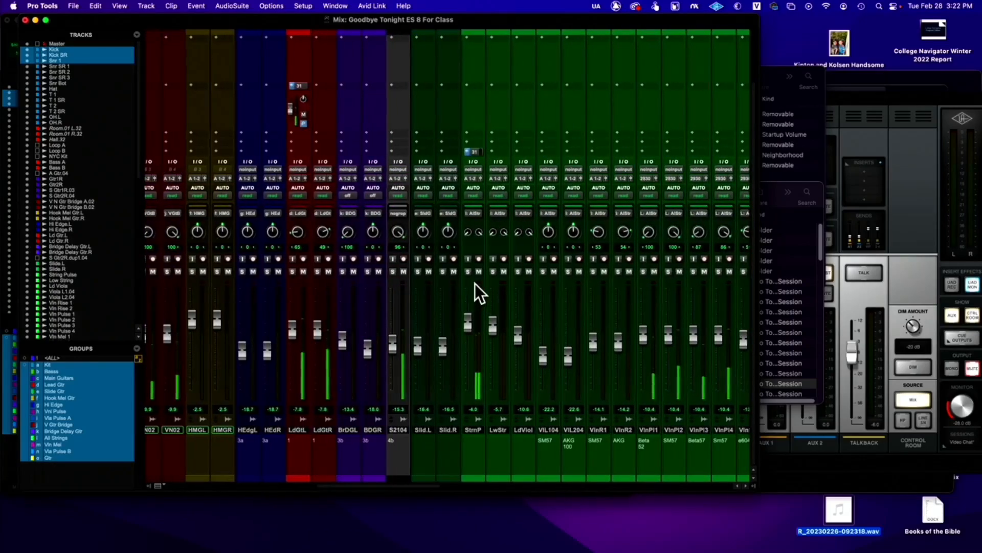
# - Audition the All Strings group with its linked solo, clear the solo, and lower the StrnB fader to about -4.1 dB
pyautogui.click(493, 272)
pyautogui.hscroll(15, 504, 277)
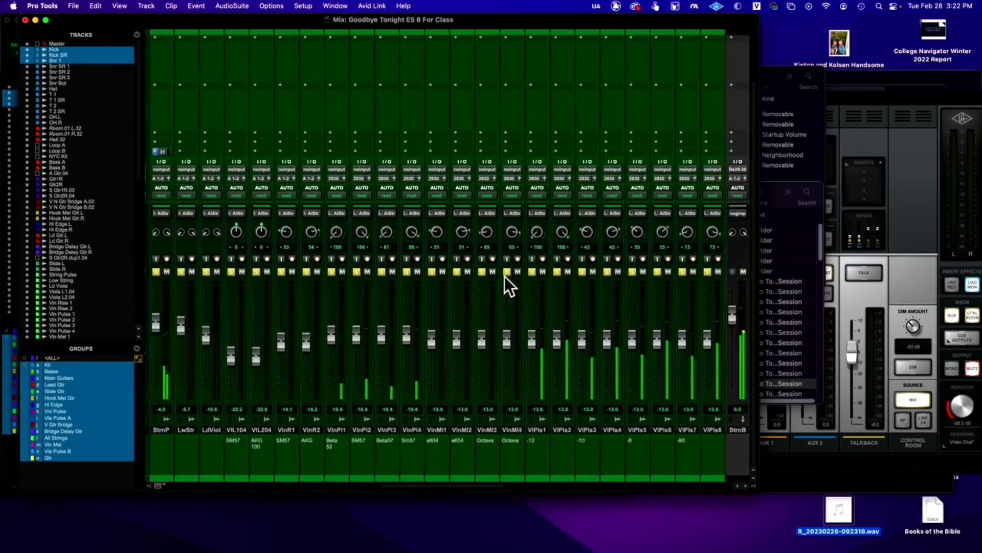
pyautogui.click(535, 272)
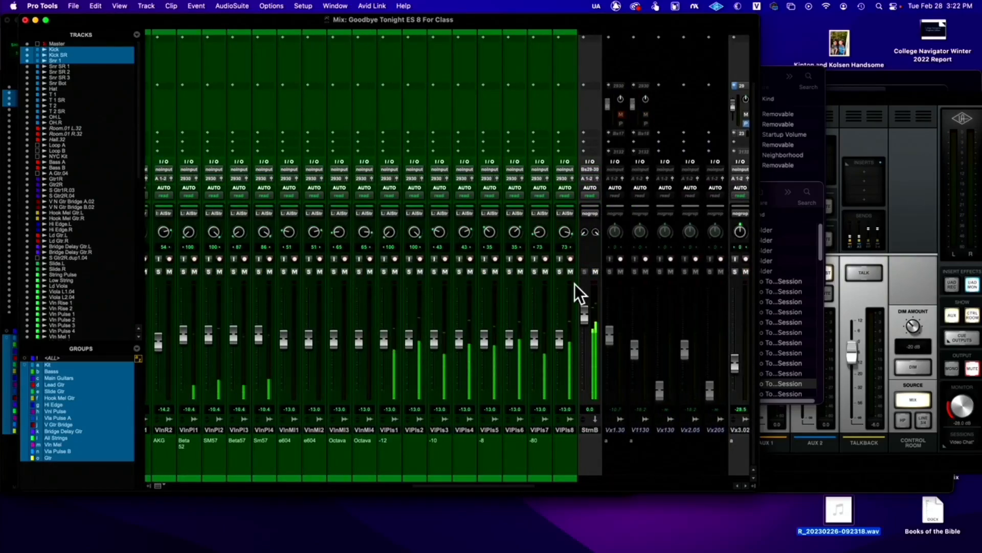
pyautogui.moveTo(583, 312)
pyautogui.mouseDown()
pyautogui.moveTo(561, 335)
pyautogui.moveTo(581, 318)
pyautogui.moveTo(585, 330)
pyautogui.mouseUp()
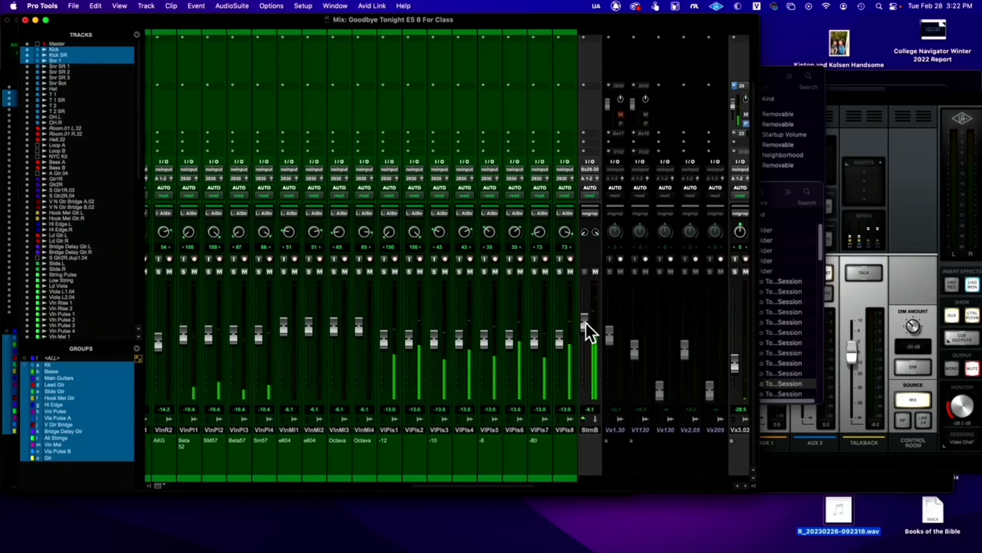
# - Solo the Bridge Delay Gtr group, raise its linked faders so BrDGL sits at about -11.5 dB, and clear the solo
pyautogui.hscroll(-15, 557, 325)
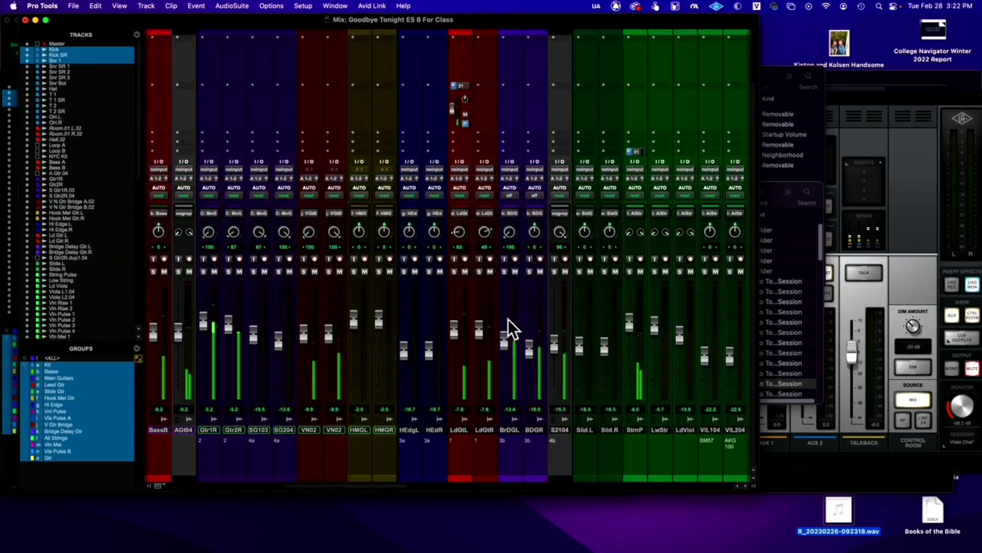
pyautogui.click(504, 271)
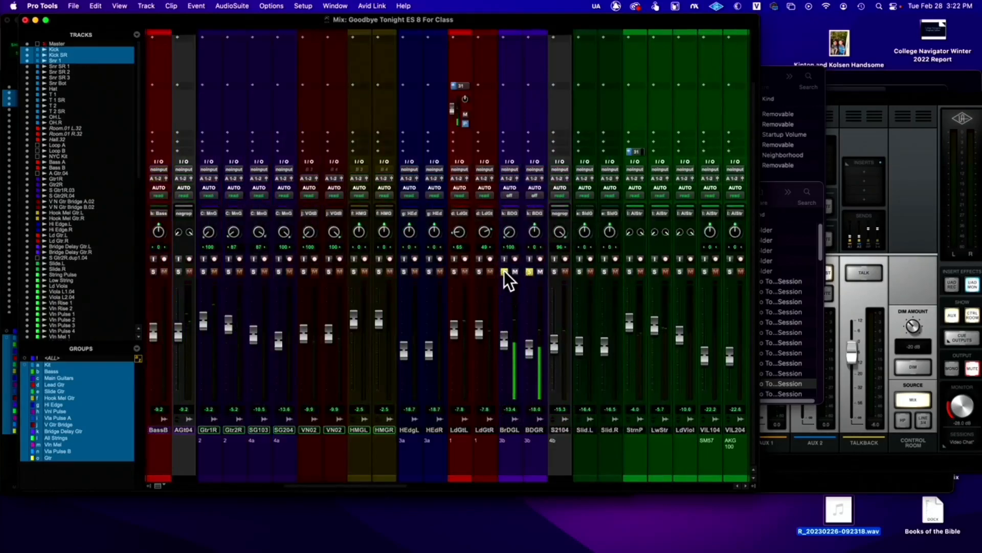
pyautogui.moveTo(505, 348); pyautogui.dragTo(505, 337)
pyautogui.click(505, 273)
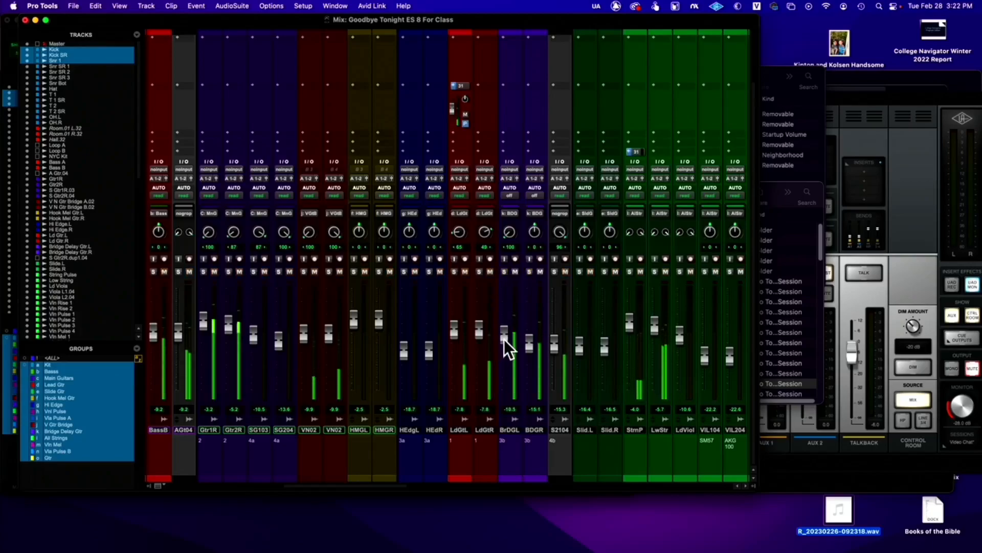
pyautogui.moveTo(504, 335); pyautogui.dragTo(551, 332)
pyautogui.click(555, 274)
pyautogui.click(555, 274)
# - Look across the mixer from the drum channels to the background vocals, comparing the color-coded groups with the ungrouped tracks
pyautogui.hscroll(5, 443, 323)
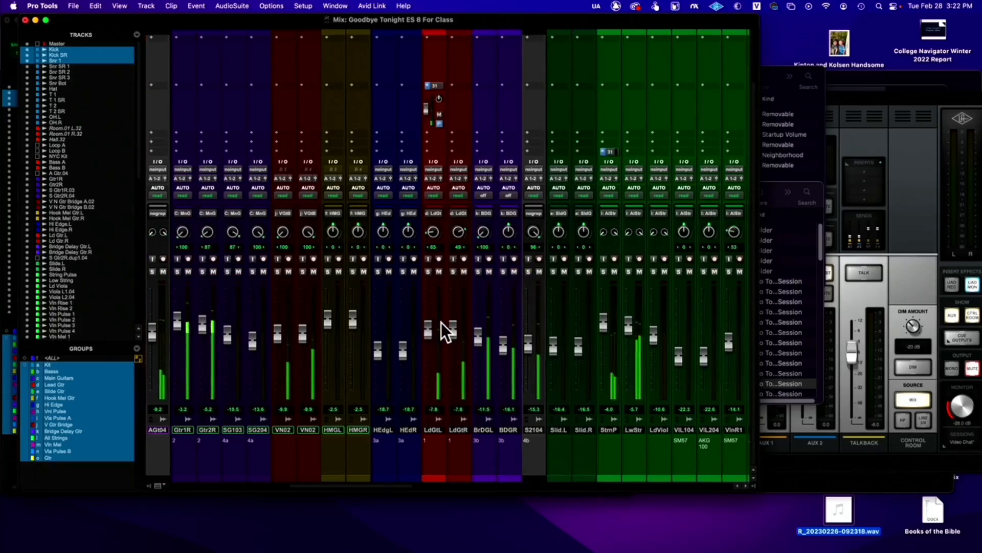
pyautogui.hscroll(1, 468, 322)
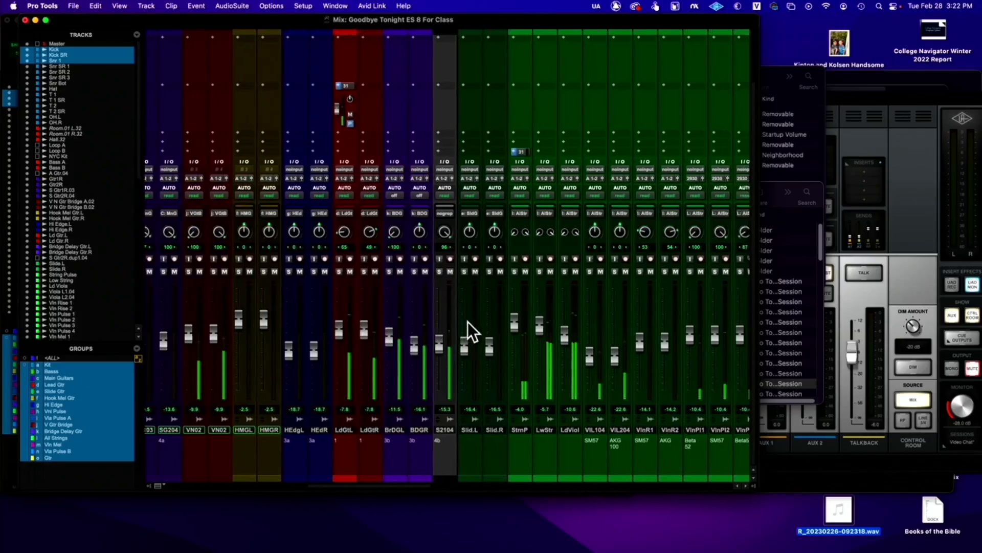
pyautogui.hscroll(15, 468, 321)
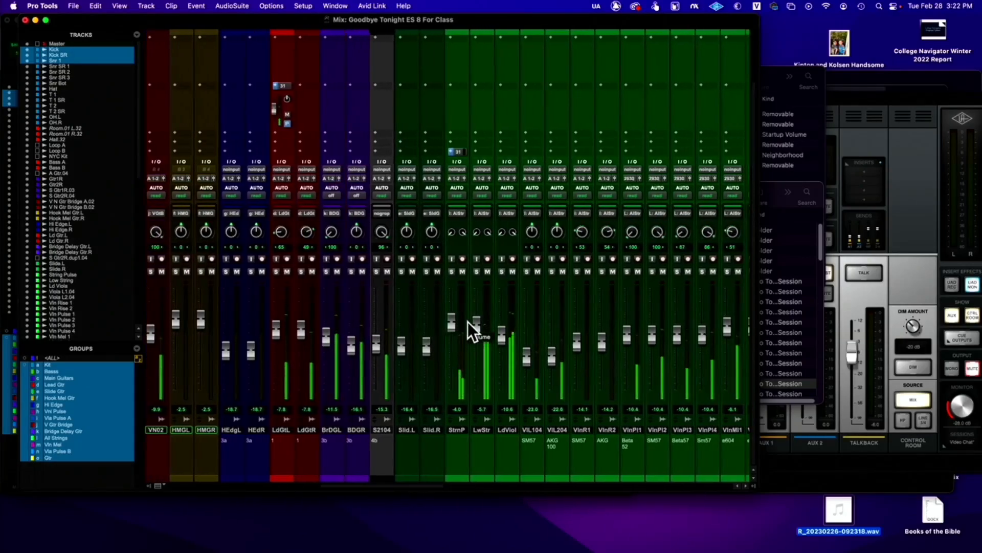
pyautogui.hscroll(10, 468, 321)
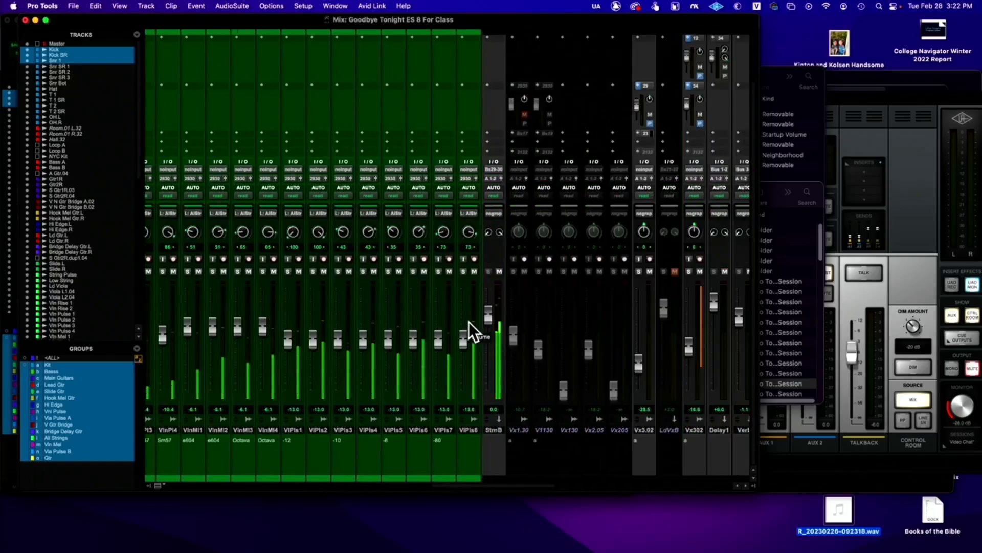
pyautogui.hscroll(-5, 468, 321)
pyautogui.hscroll(-16, 468, 321)
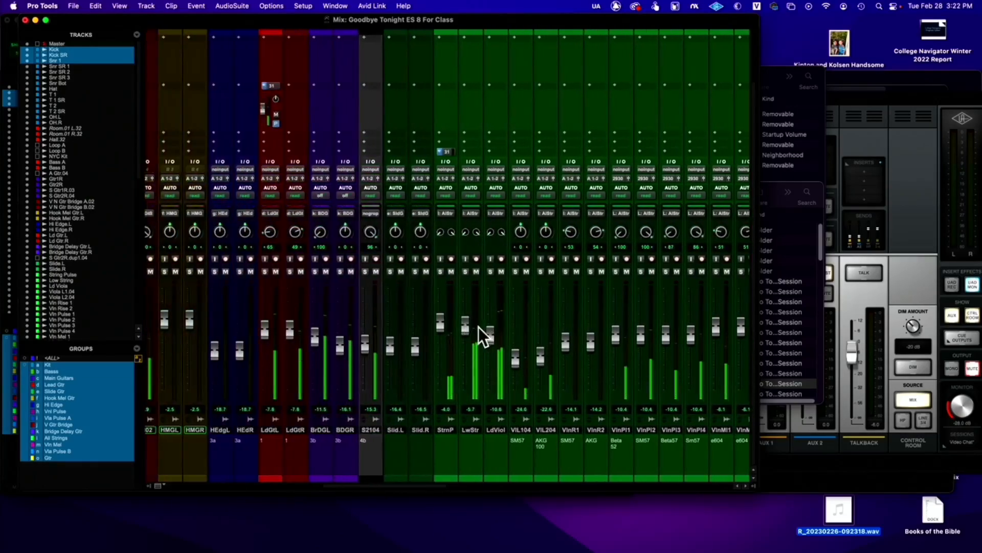
pyautogui.hscroll(-1, 471, 334)
pyautogui.hscroll(-19, 471, 333)
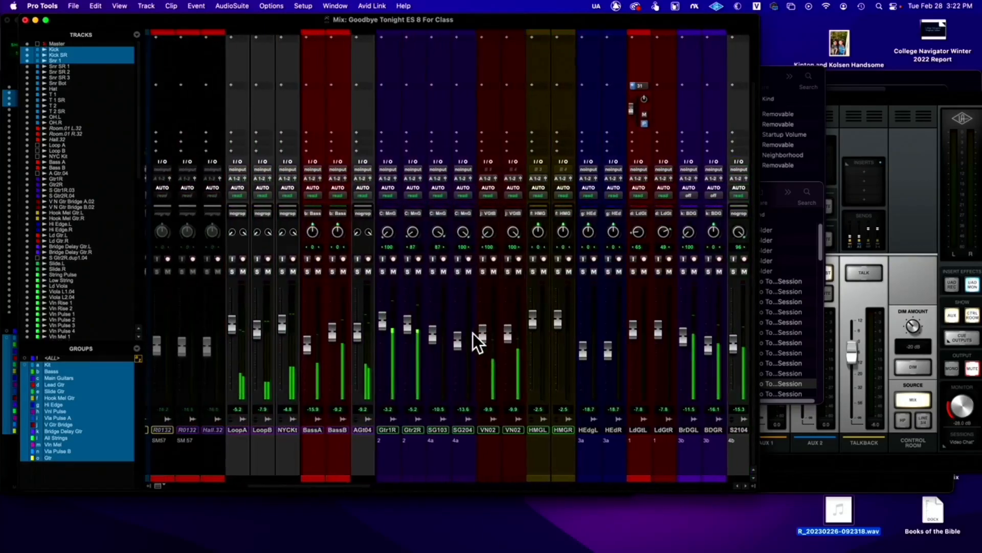
pyautogui.hscroll(-10, 472, 333)
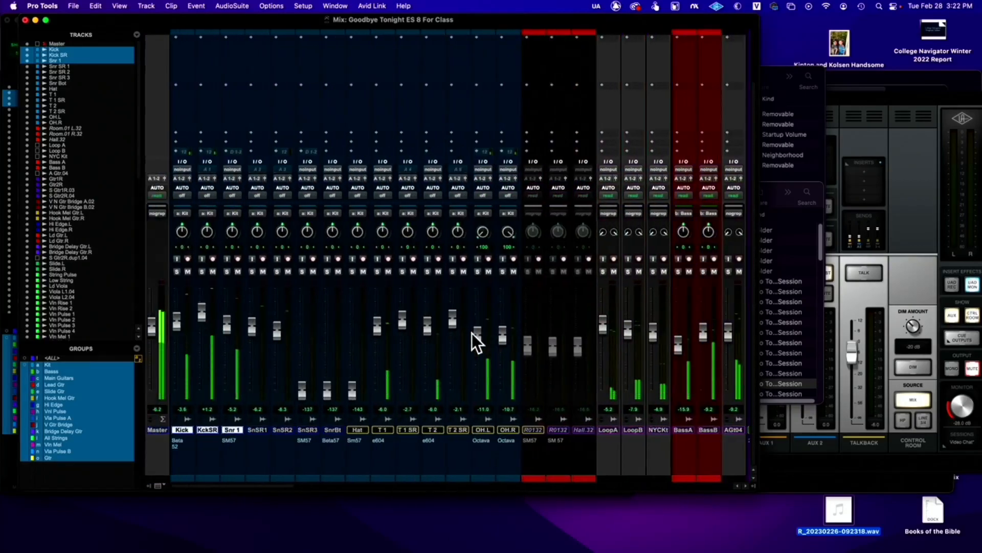
pyautogui.hscroll(12, 471, 334)
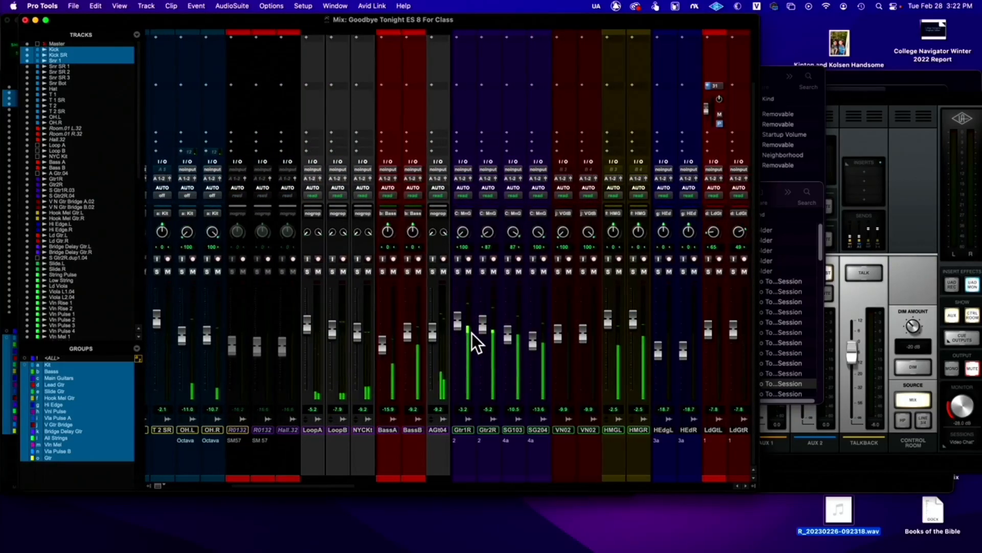
pyautogui.hscroll(20, 471, 333)
pyautogui.hscroll(19, 474, 332)
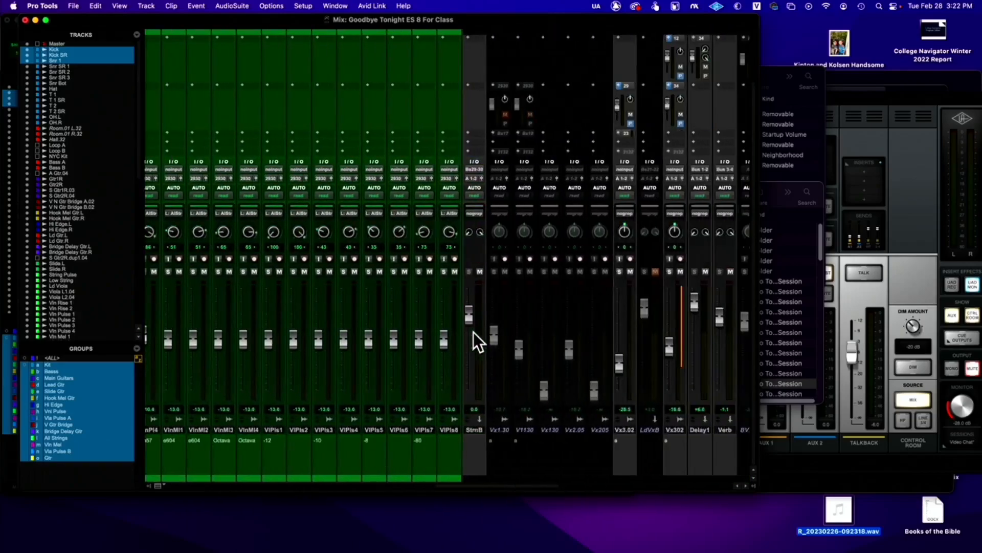
pyautogui.hscroll(12, 474, 333)
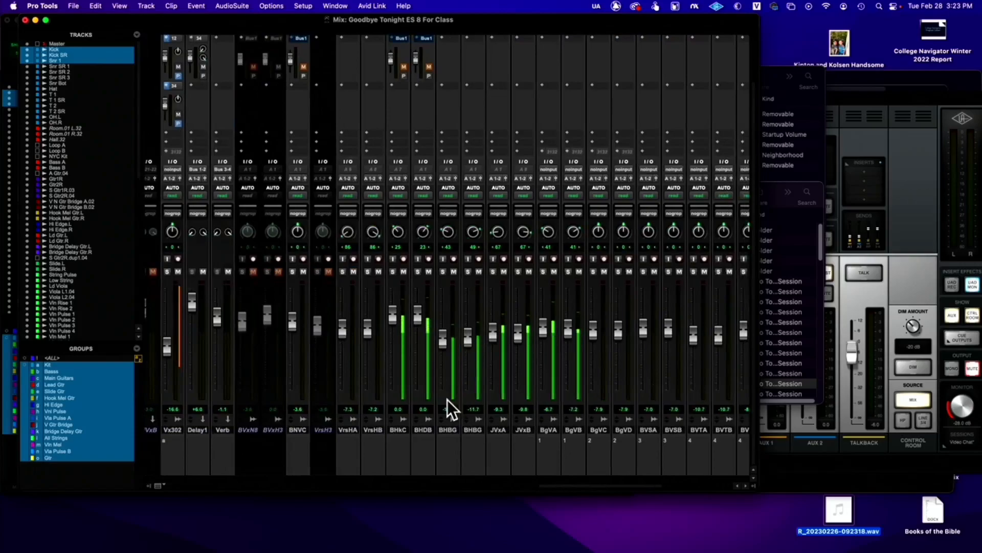
# - Select the BHkC track, then in the Edit window select the grouped drum tracks from about Chorus 3 to shortly before Ending
pyautogui.click(402, 428)
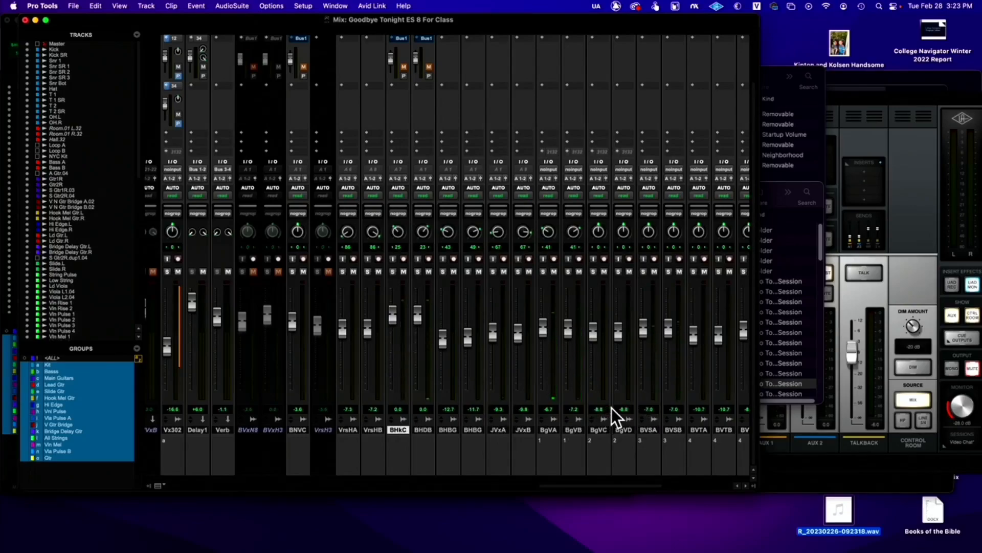
pyautogui.press('super+equal')
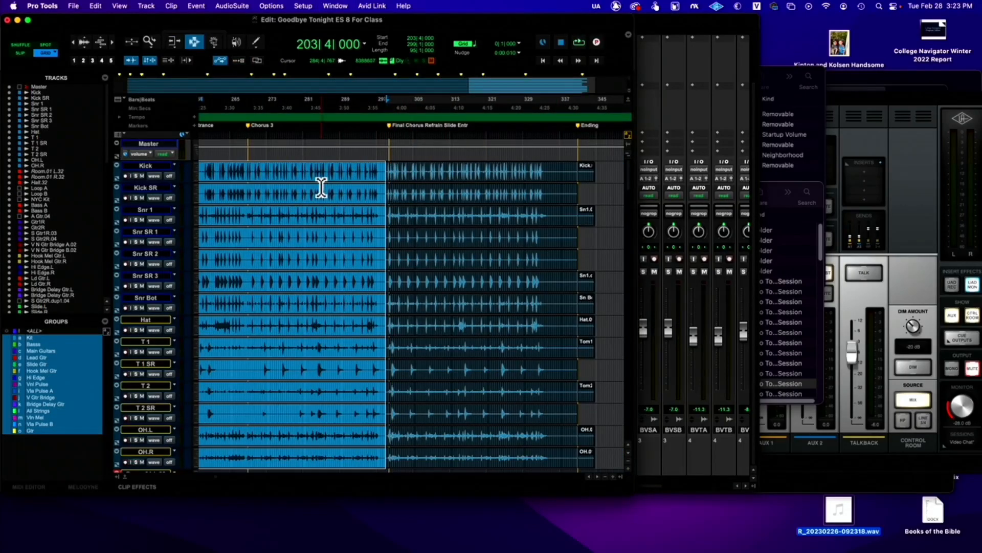
pyautogui.click(246, 173)
pyautogui.moveTo(246, 173); pyautogui.dragTo(546, 213)
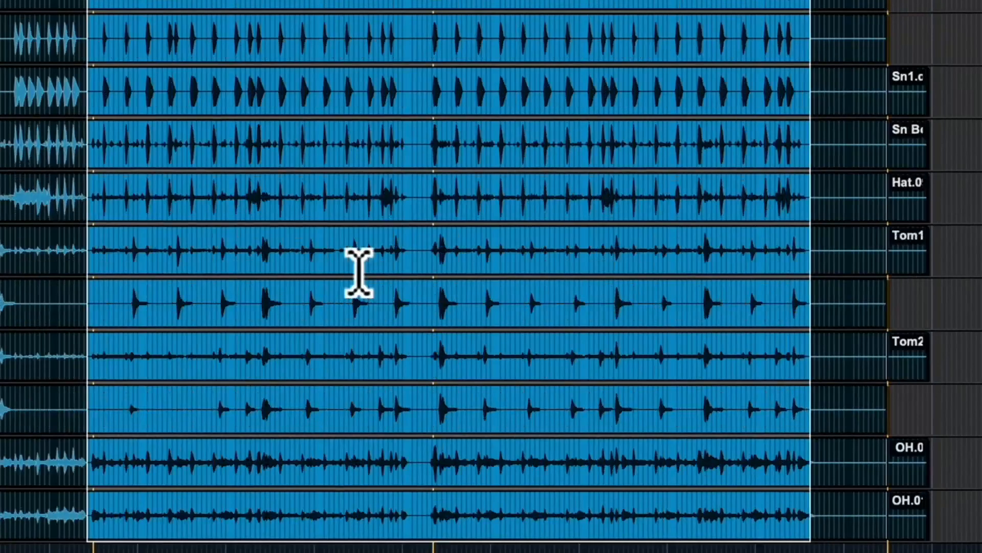
# - Examine the colored clips of the guitar and string groups and the uncolored clips of the ungrouped vocal tracks
pyautogui.scroll(-20, 359, 273)
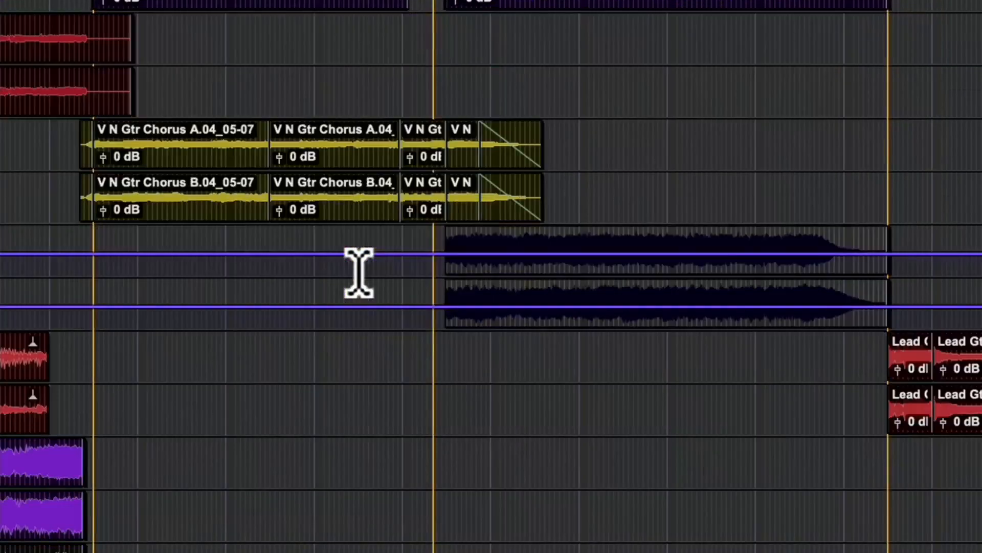
pyautogui.scroll(-20, 359, 273)
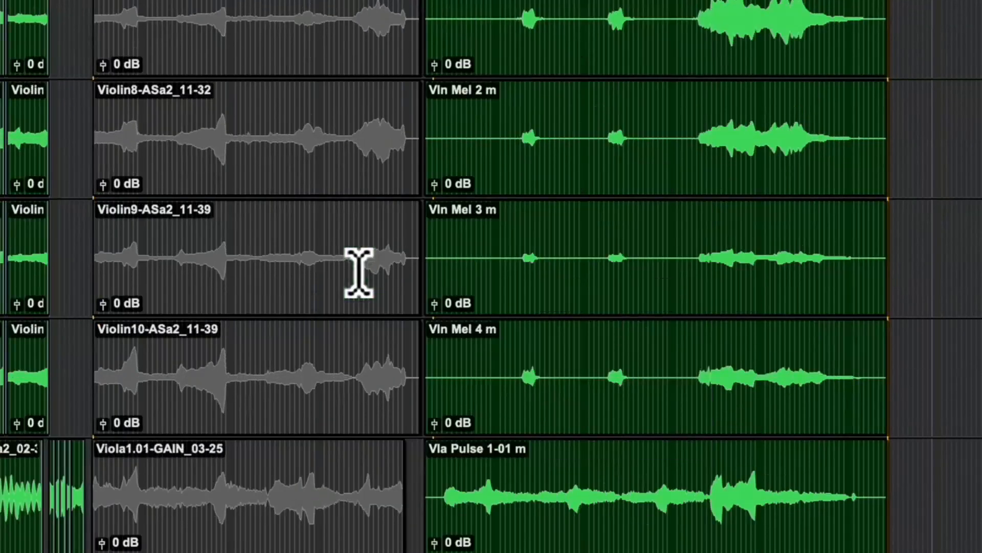
pyautogui.scroll(-20, 359, 273)
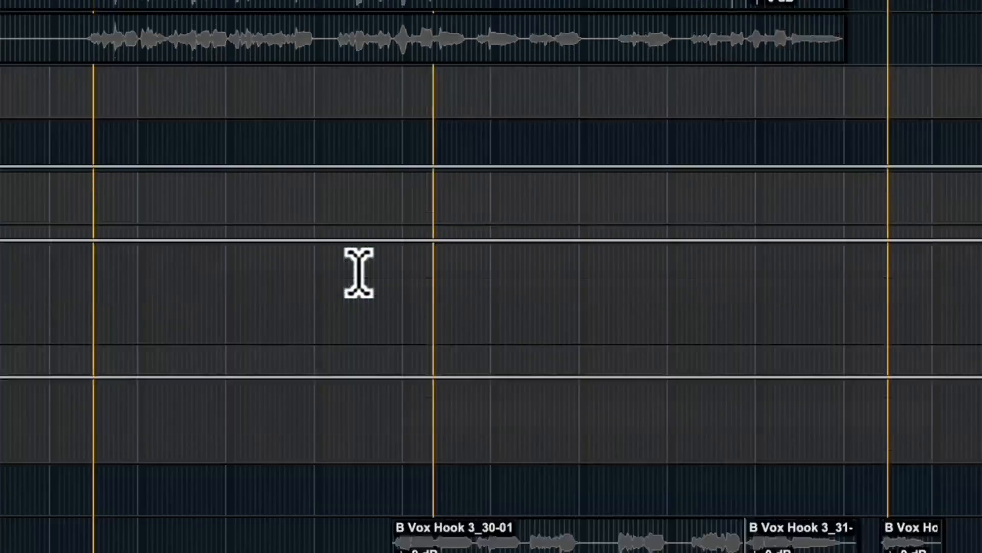
pyautogui.scroll(-20, 359, 273)
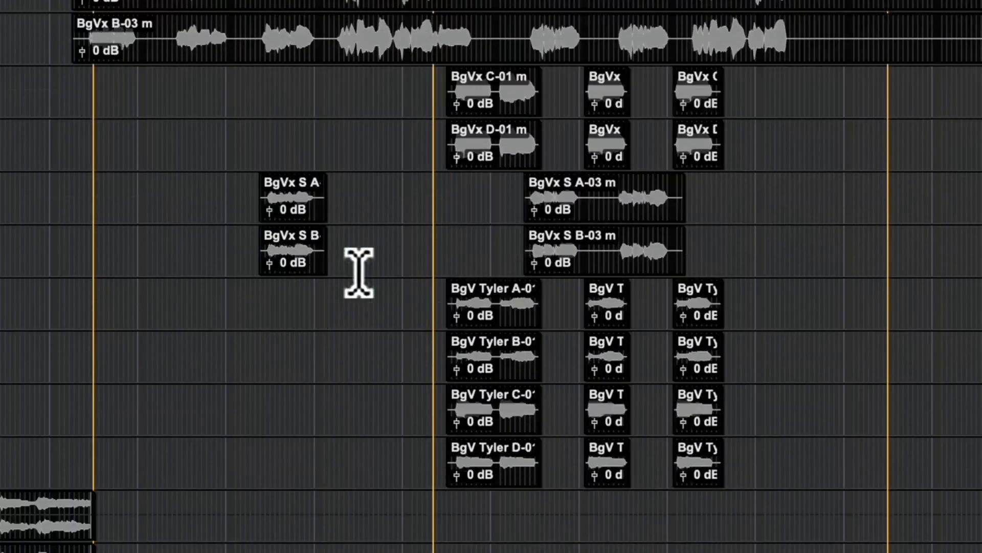
pyautogui.scroll(20, 359, 273)
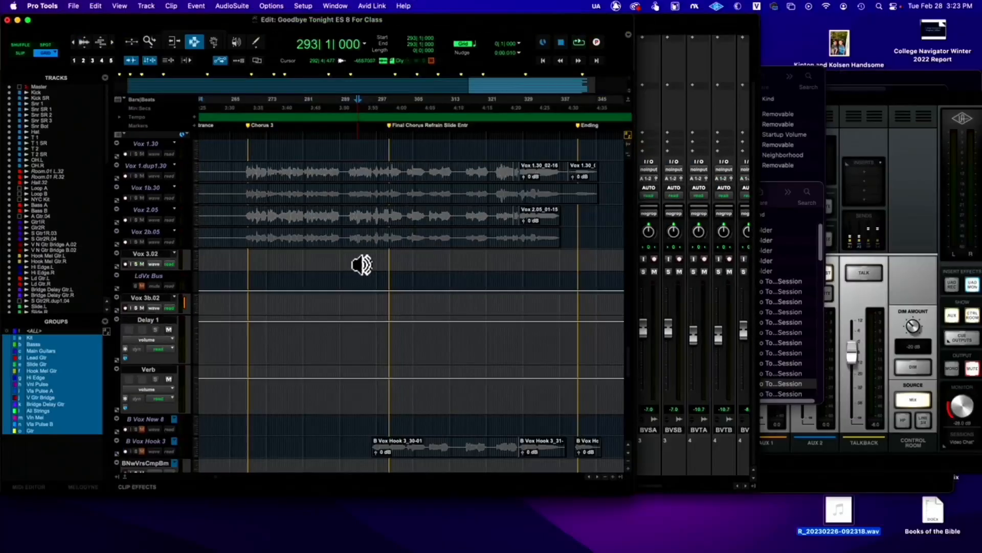
pyautogui.scroll(10, 367, 264)
pyautogui.scroll(-10, 358, 269)
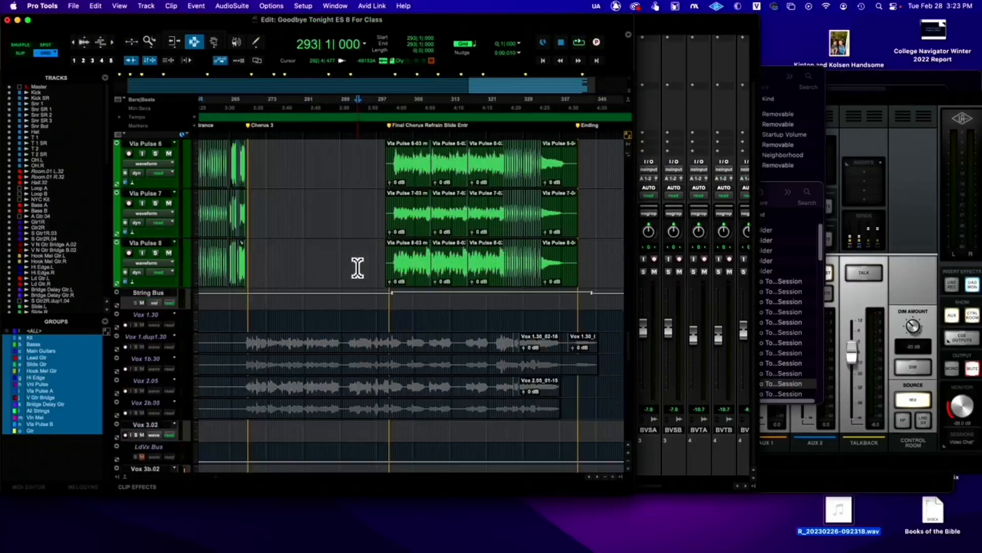
# - Select 266|4|000 to 344|2|000 across the ungrouped vocal tracks, from Verse Harm A m down through the background vocals
pyautogui.scroll(-10, 357, 267)
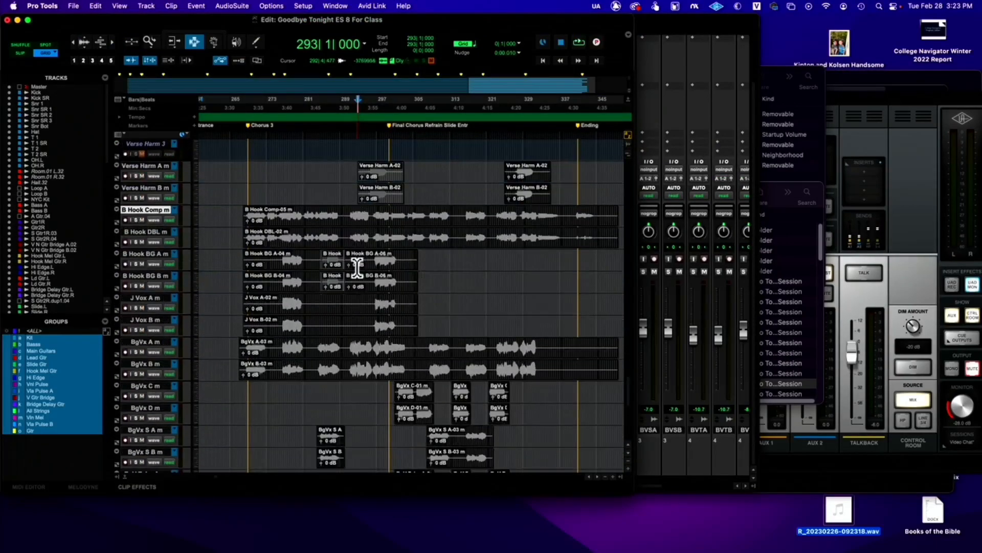
pyautogui.moveTo(238, 166); pyautogui.dragTo(591, 474)
pyautogui.scroll(4, 527, 317)
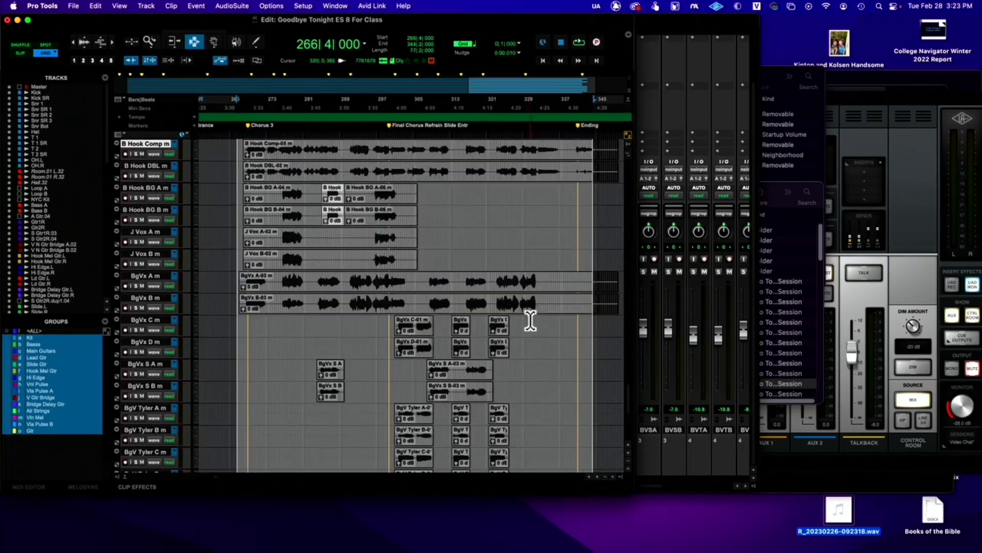
# - Check the default track and clip color coding settings in the Display preferences and close them without changes
pyautogui.click(38, 6)
pyautogui.click(41, 36)
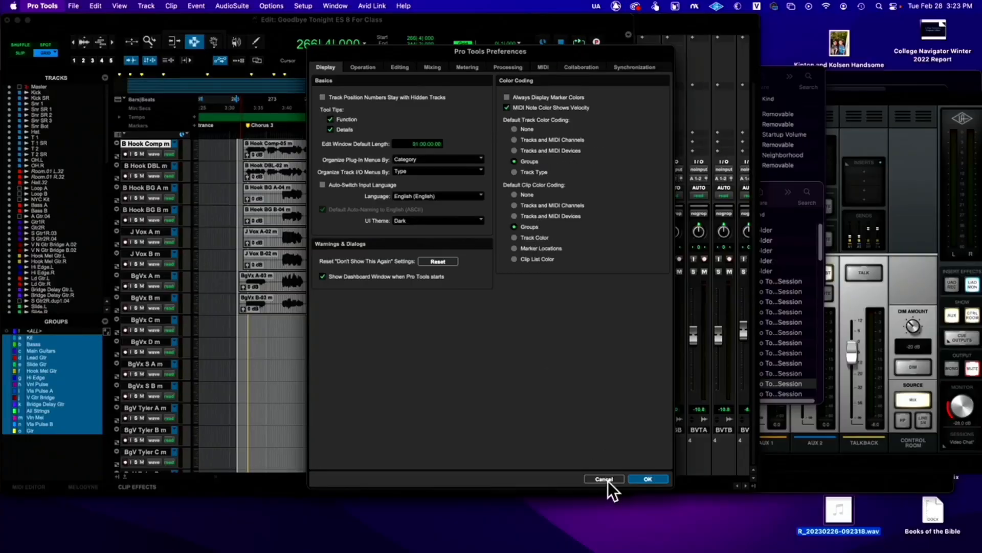
pyautogui.click(604, 479)
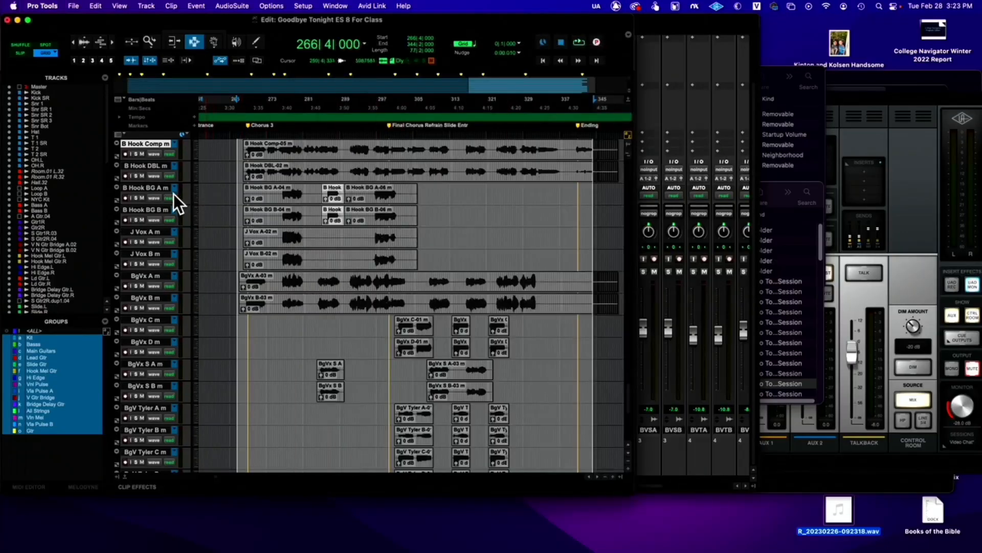
# - Replace the selection with 267|3|000 to about bar 288 on only the B Hook Comp m and B Hook DBL m tracks
pyautogui.scroll(5, 176, 198)
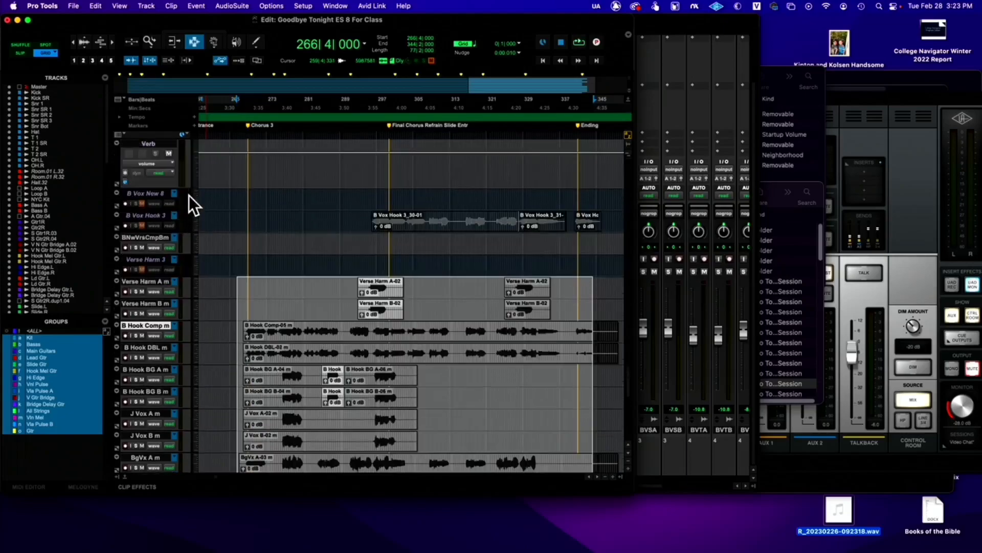
pyautogui.scroll(10, 190, 195)
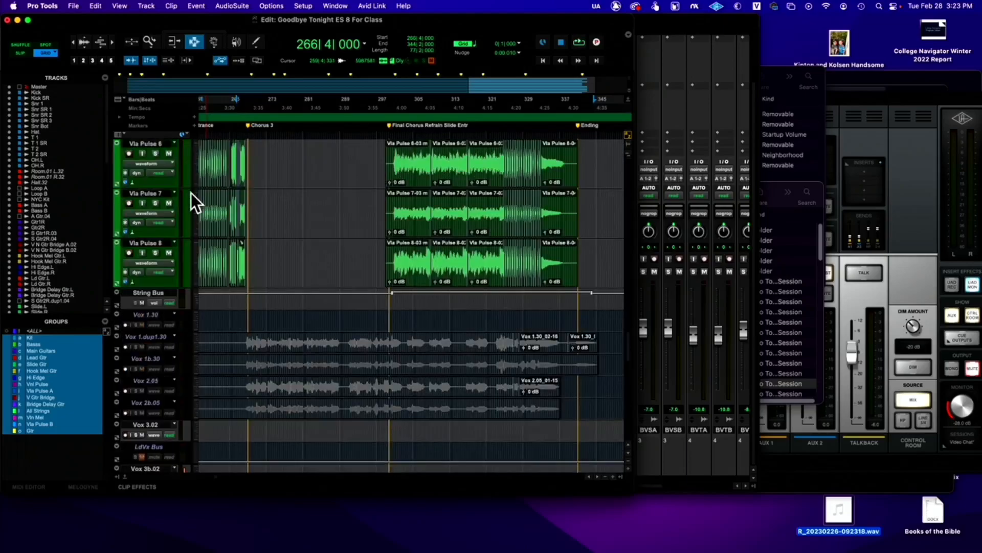
pyautogui.scroll(2, 192, 192)
pyautogui.scroll(-15, 336, 268)
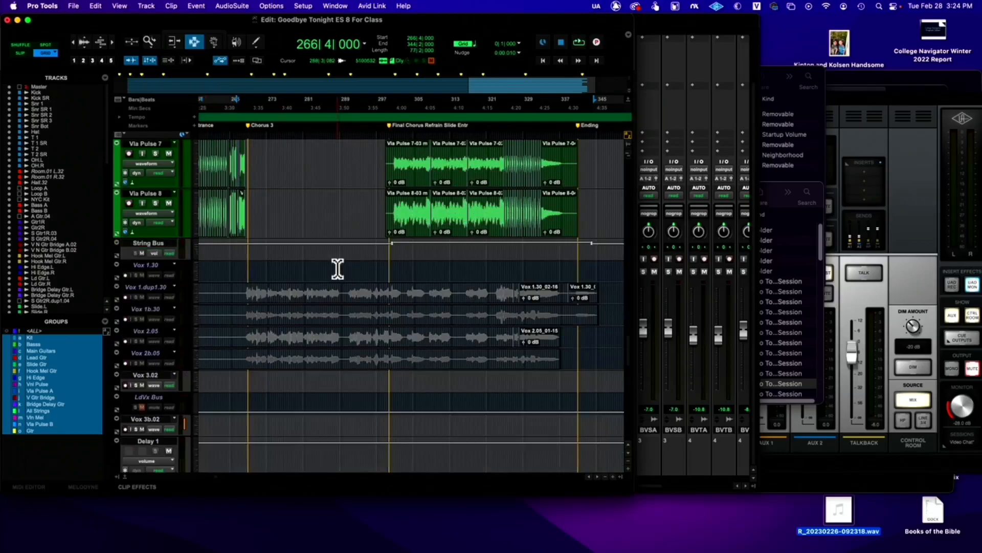
pyautogui.scroll(-4, 336, 268)
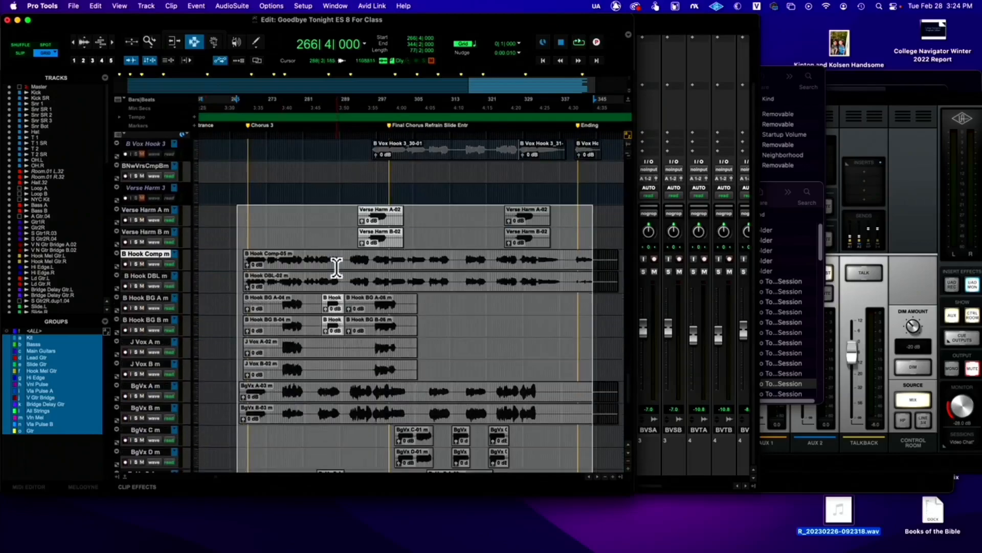
pyautogui.click(241, 232)
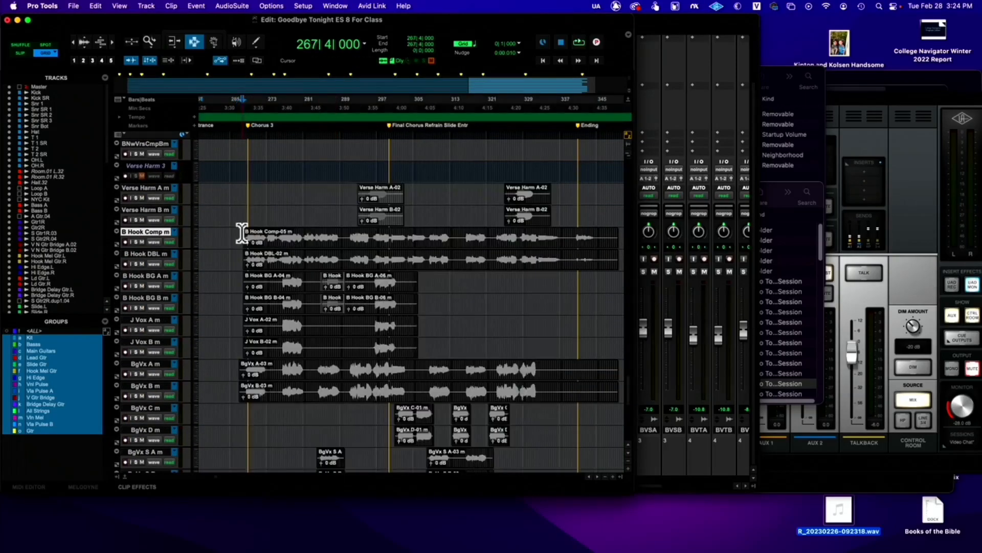
pyautogui.moveTo(247, 233); pyautogui.dragTo(341, 258)
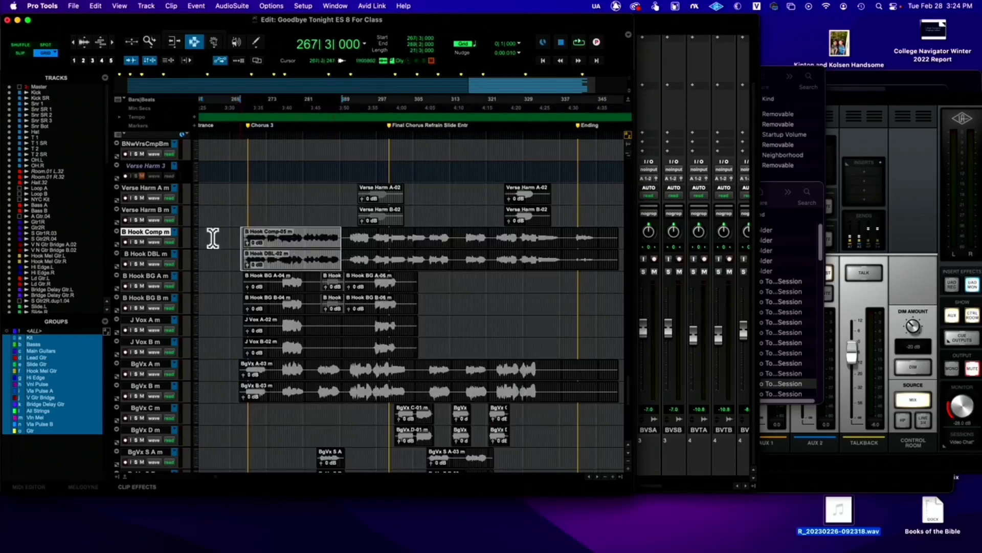
# - Play the selected Chorus 3 passage while soloing B Hook Comp m first and adding B Hook DBL m to the solo
pyautogui.click(136, 242)
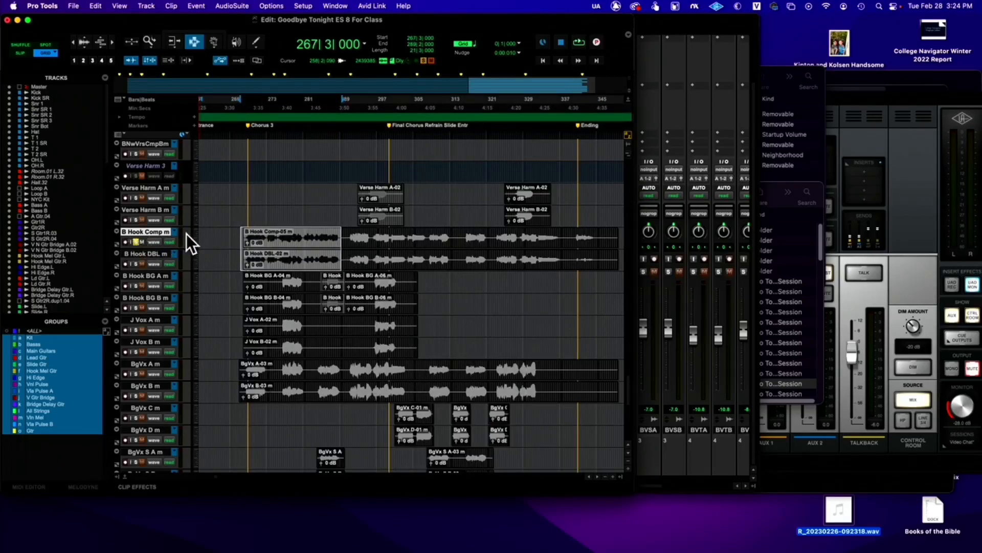
pyautogui.press('space')
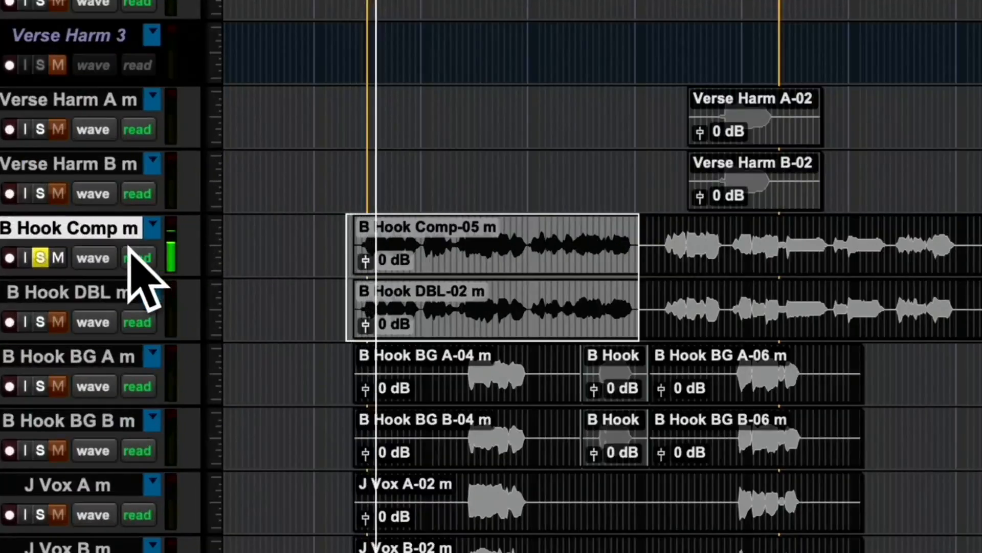
pyautogui.click(40, 322)
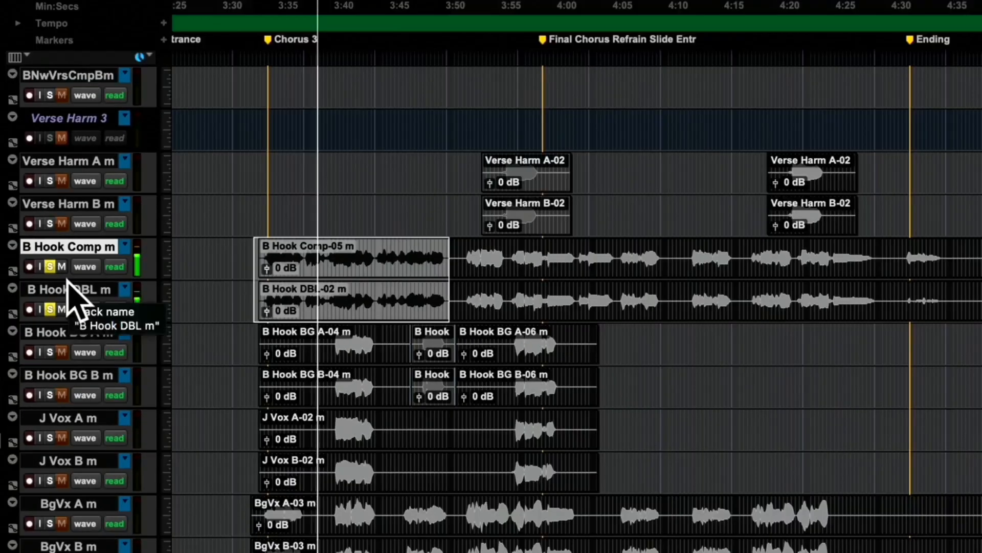
pyautogui.hscroll(-15, 66, 278)
pyautogui.hscroll(10, 66, 278)
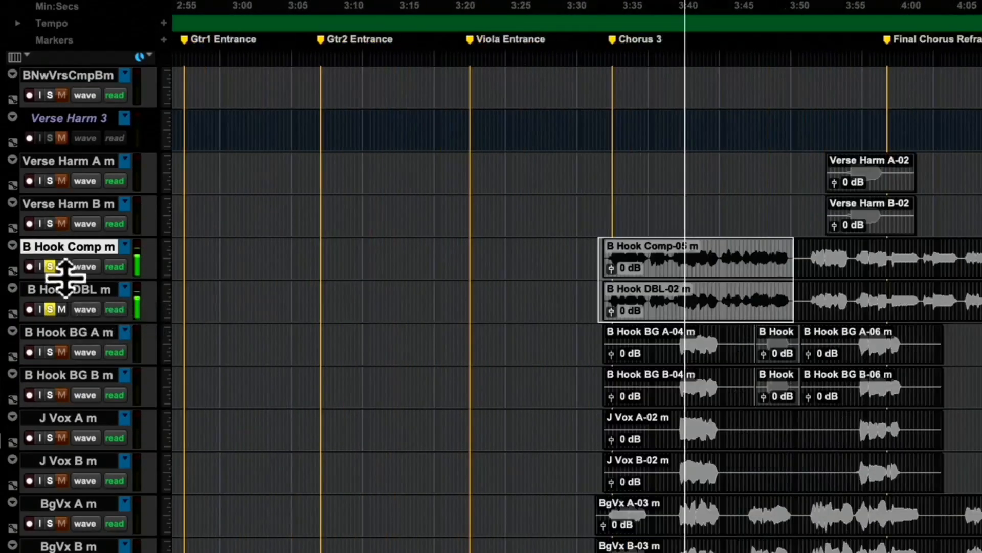
pyautogui.hscroll(10, 66, 278)
pyautogui.hscroll(-5, 65, 278)
pyautogui.hscroll(-1, 65, 277)
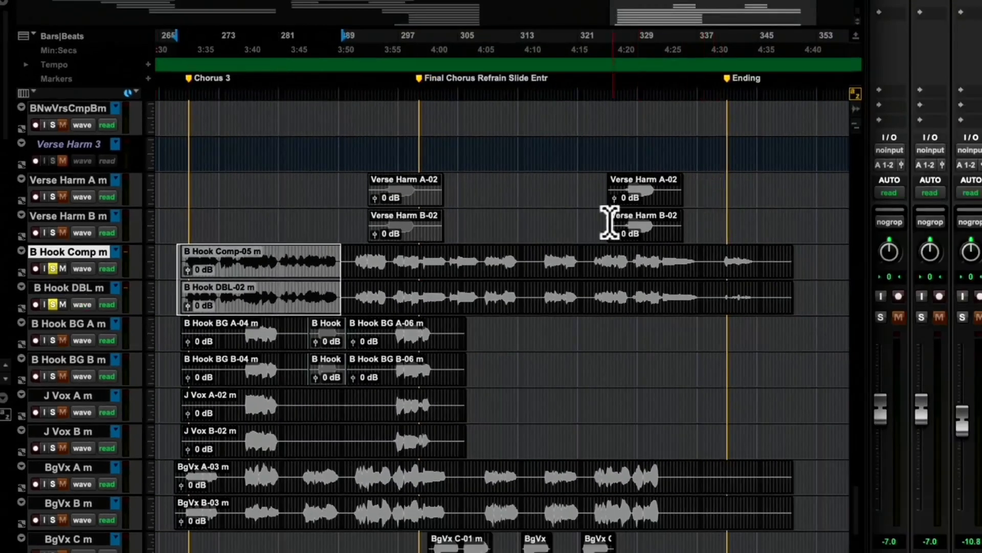
# - Create a Mix/Edit group named Lead Vox from the selected B Hook Comp m track
pyautogui.click(482, 221)
pyautogui.press('super+g')
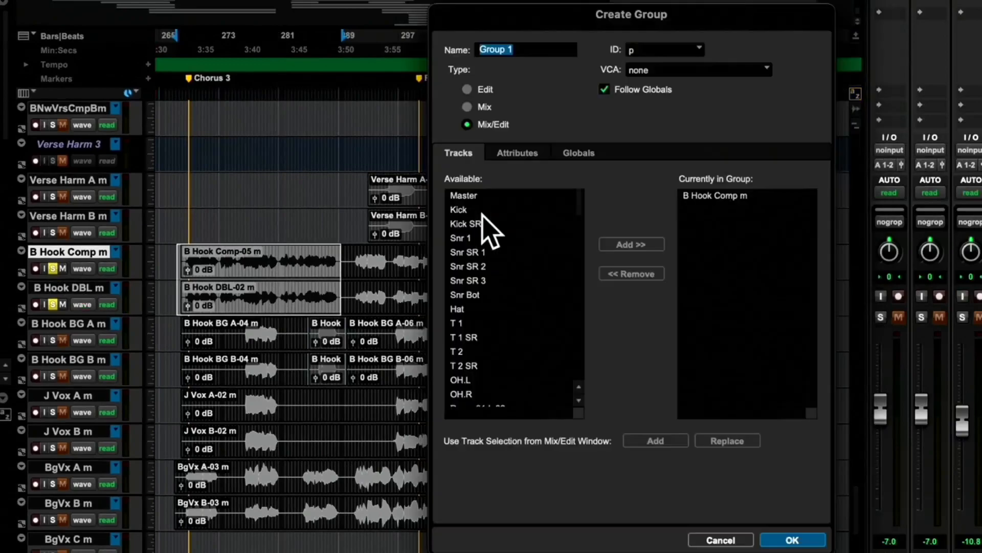
pyautogui.write('Lead V')
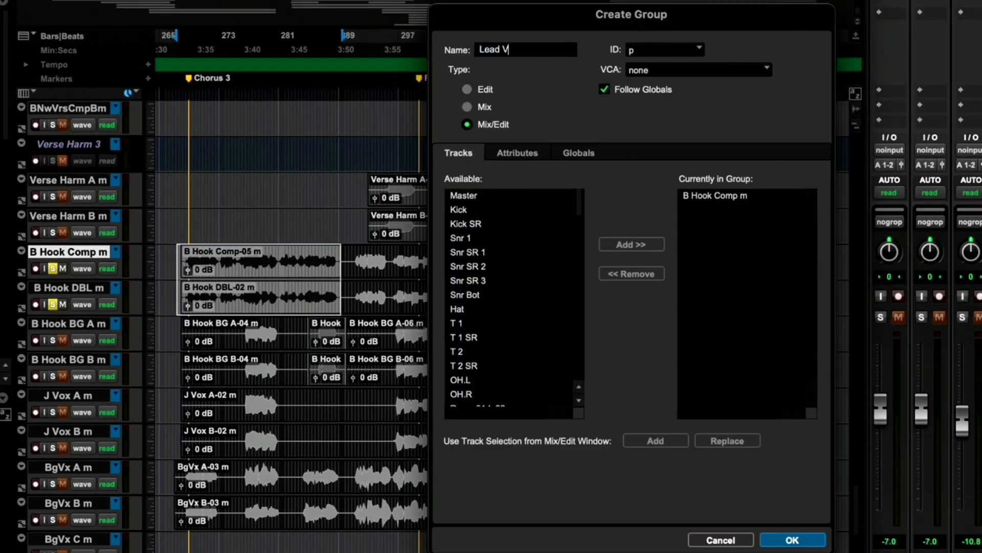
pyautogui.write('ox')
pyautogui.press('Return')
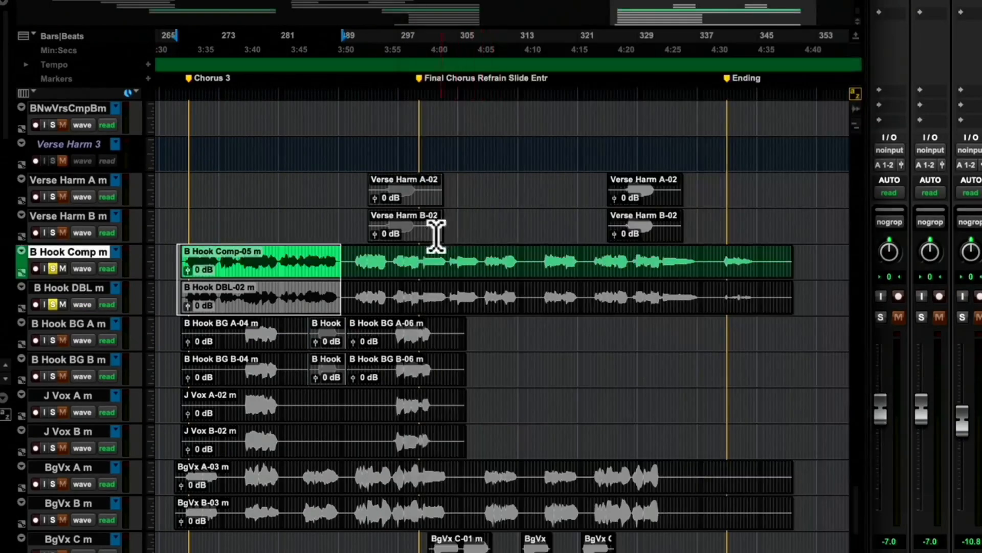
# - Add B Hook DBL m to the track selection and load the Lead Vox group in Modify Groups
pyautogui.keyDown('shift'); pyautogui.click(105, 289); pyautogui.keyUp('shift')
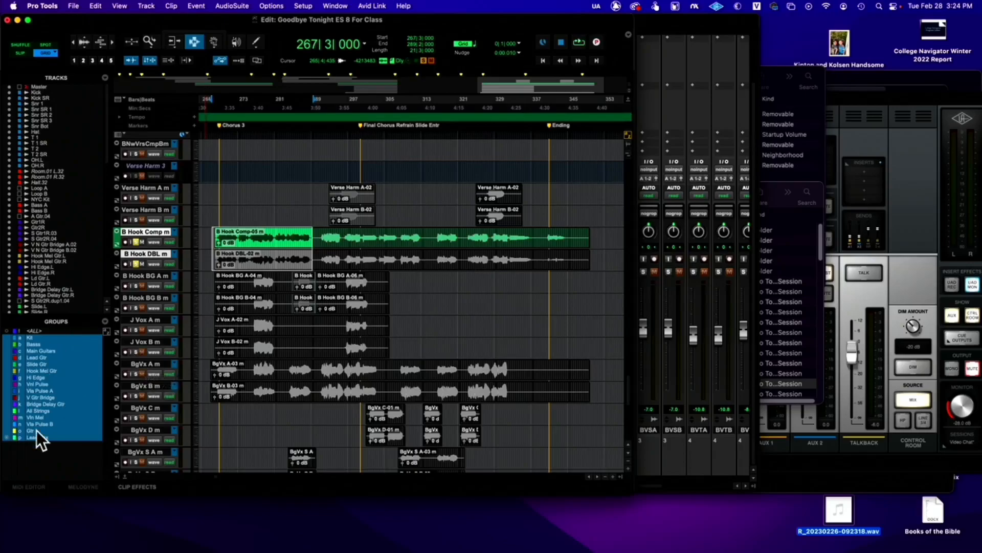
pyautogui.click(106, 321)
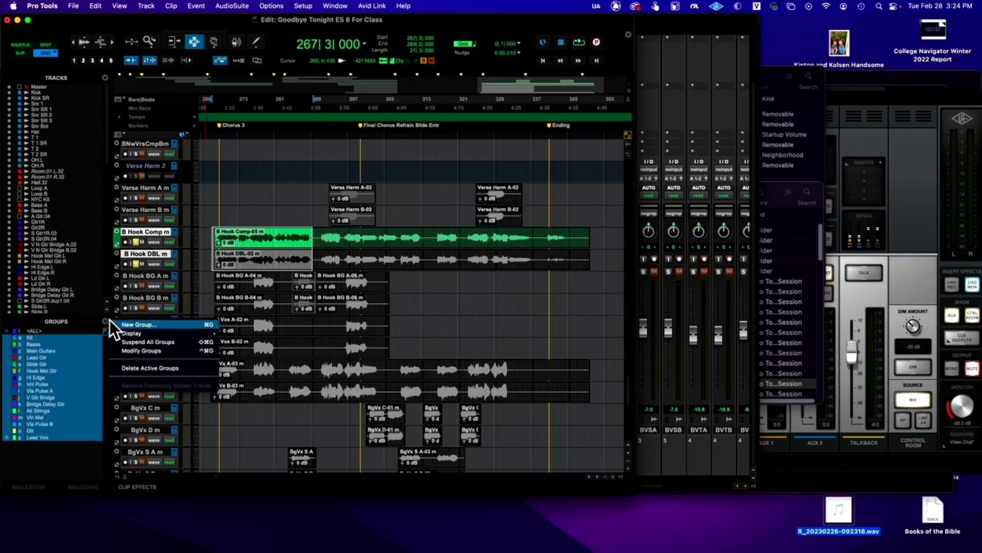
pyautogui.click(152, 352)
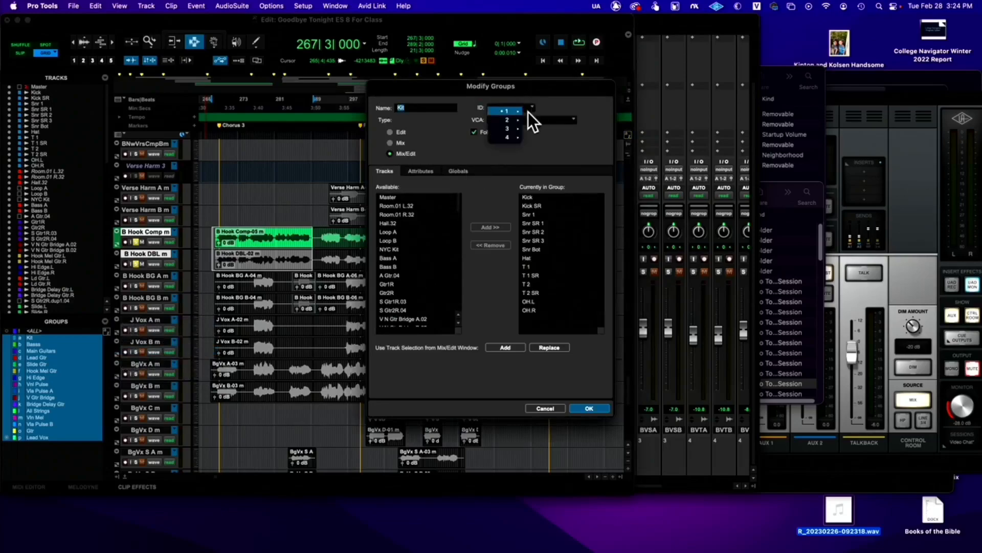
pyautogui.moveTo(517, 113)
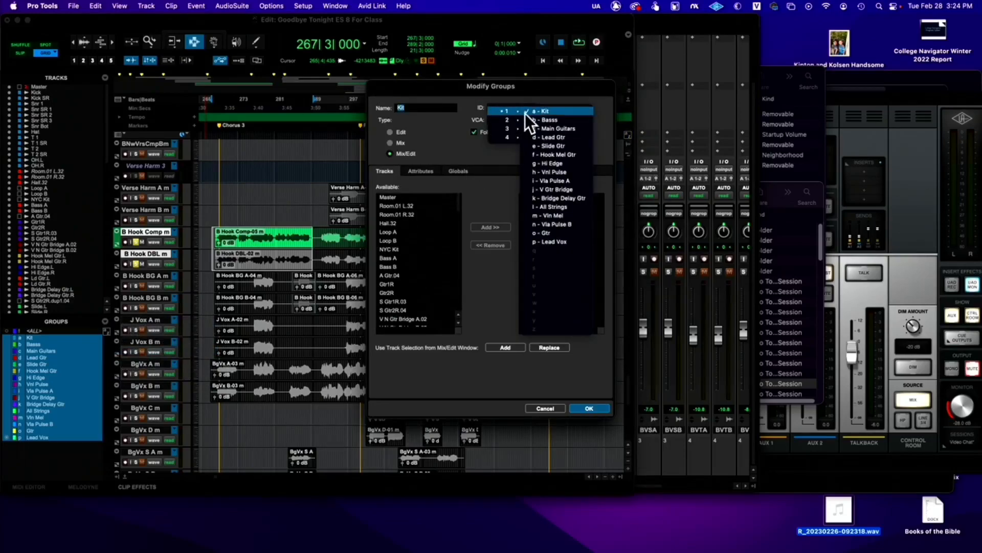
pyautogui.click(557, 241)
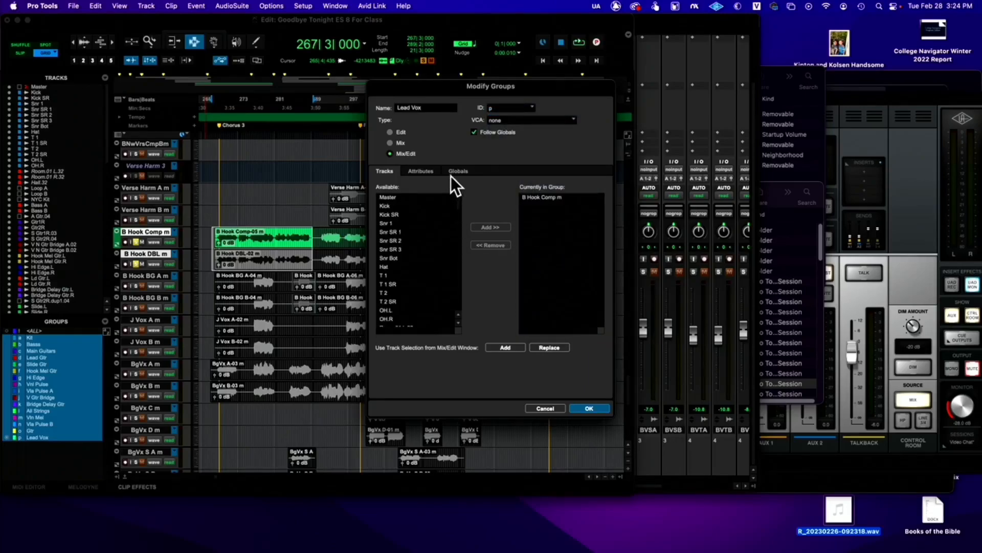
# - Add the B Hook DBL m track to the Lead Vox group and apply the change
pyautogui.scroll(-15, 413, 229)
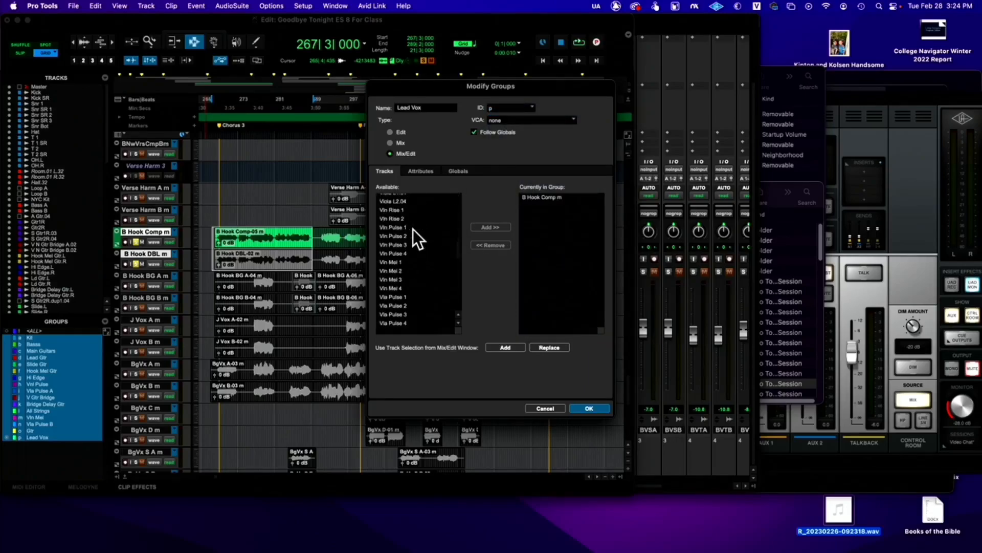
pyautogui.scroll(-10, 413, 229)
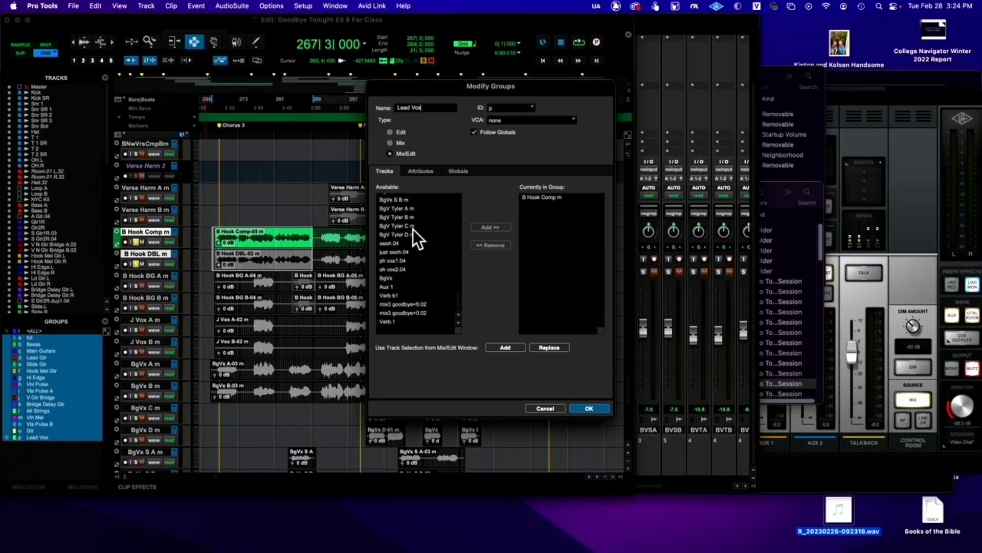
pyautogui.scroll(8, 413, 230)
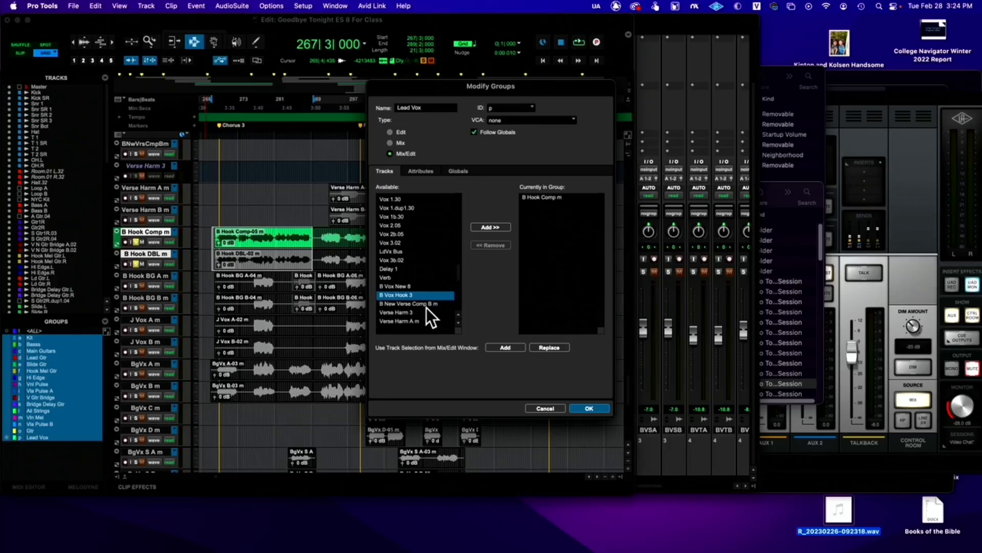
pyautogui.scroll(5, 416, 290)
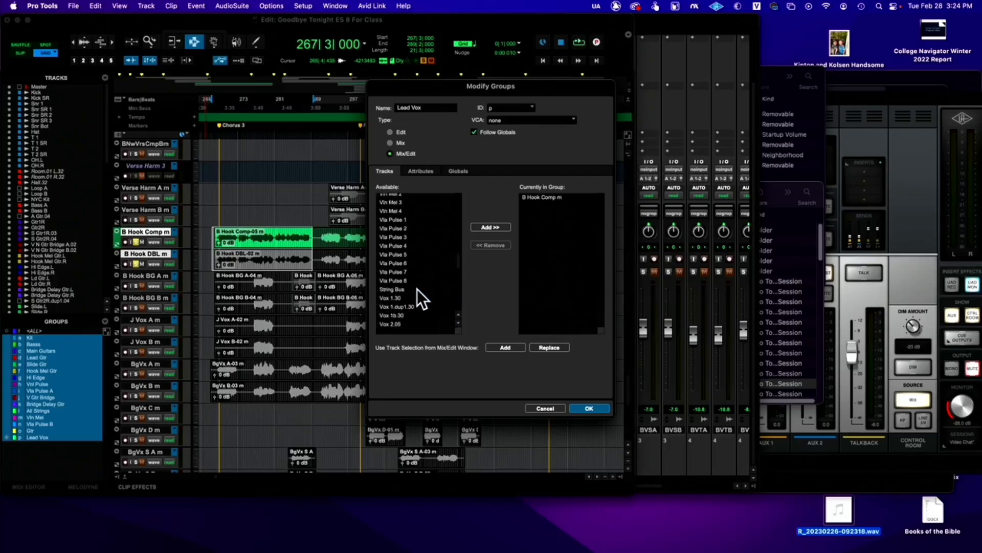
pyautogui.scroll(7, 416, 288)
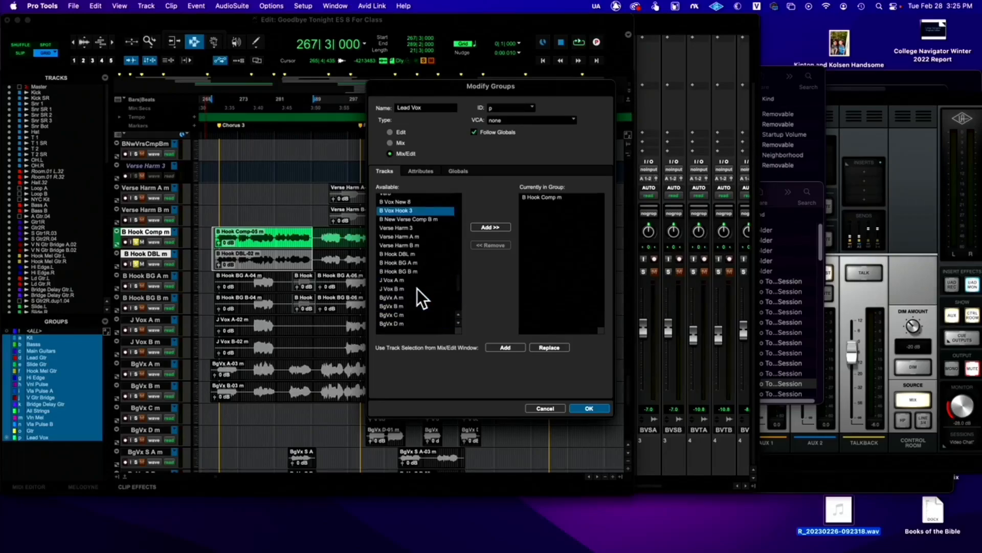
pyautogui.click(415, 254)
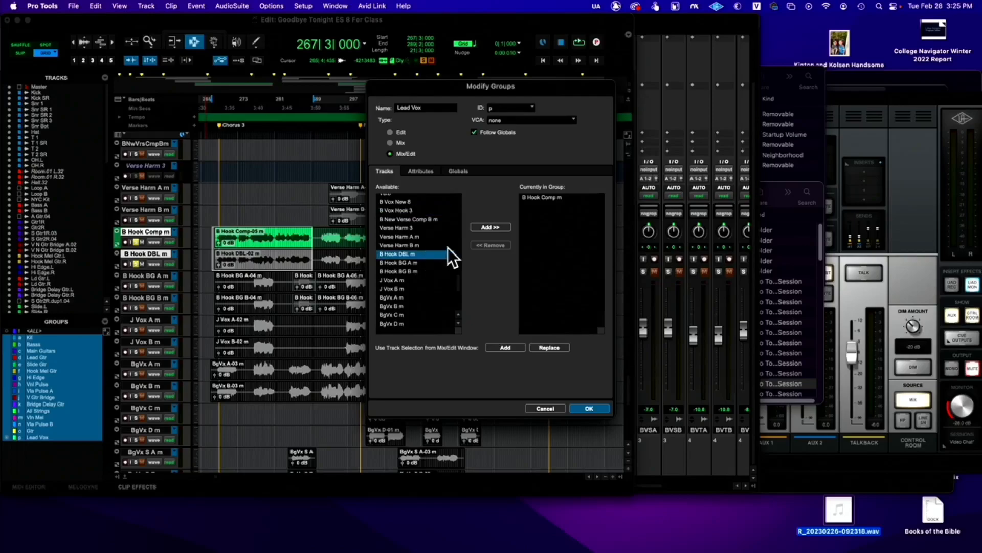
pyautogui.click(492, 229)
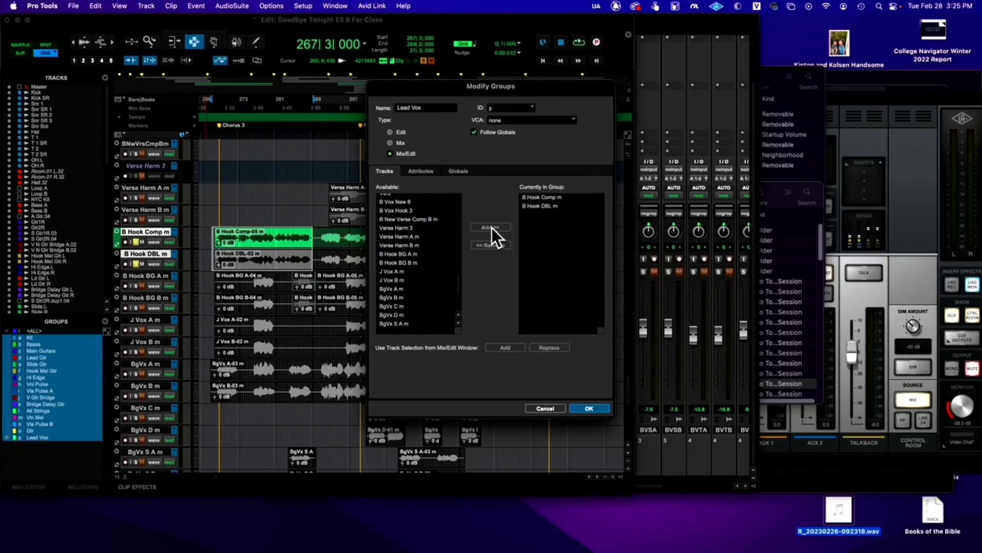
pyautogui.click(590, 408)
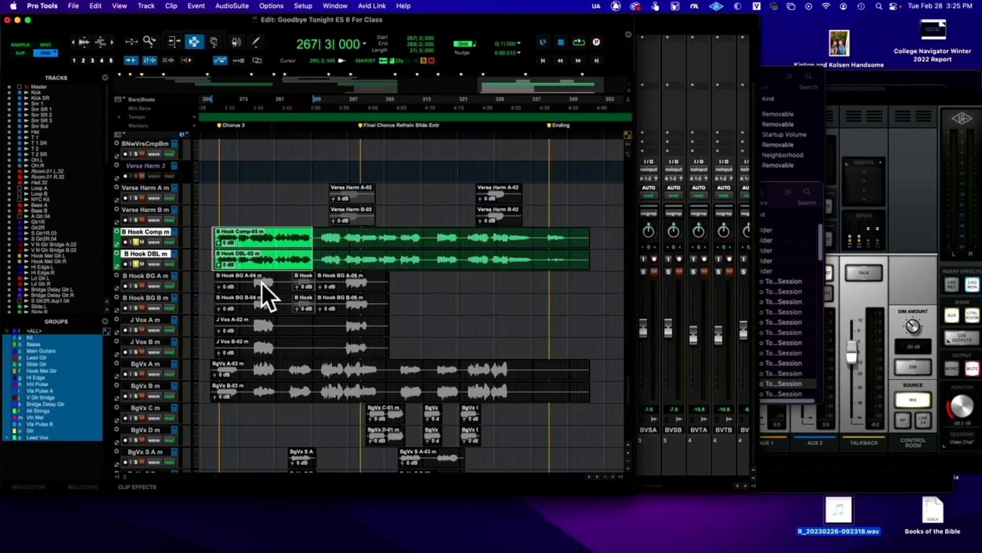
# - During playback, lower only the B Hook DBL m fader to -11.3 dB, and raise the linked Lead Vox faders until B Hook Comp m reaches +2.7 dB
pyautogui.press('space')
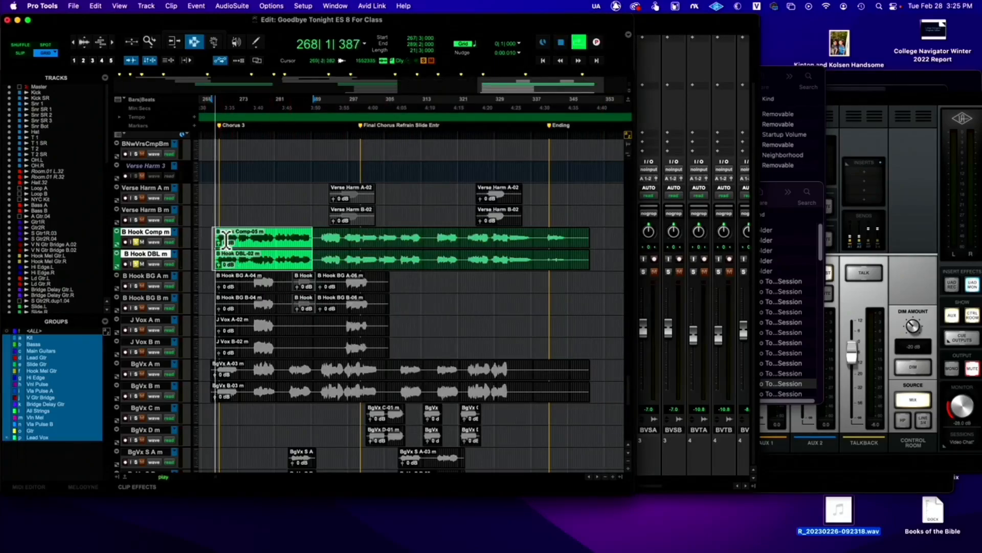
pyautogui.click(668, 447)
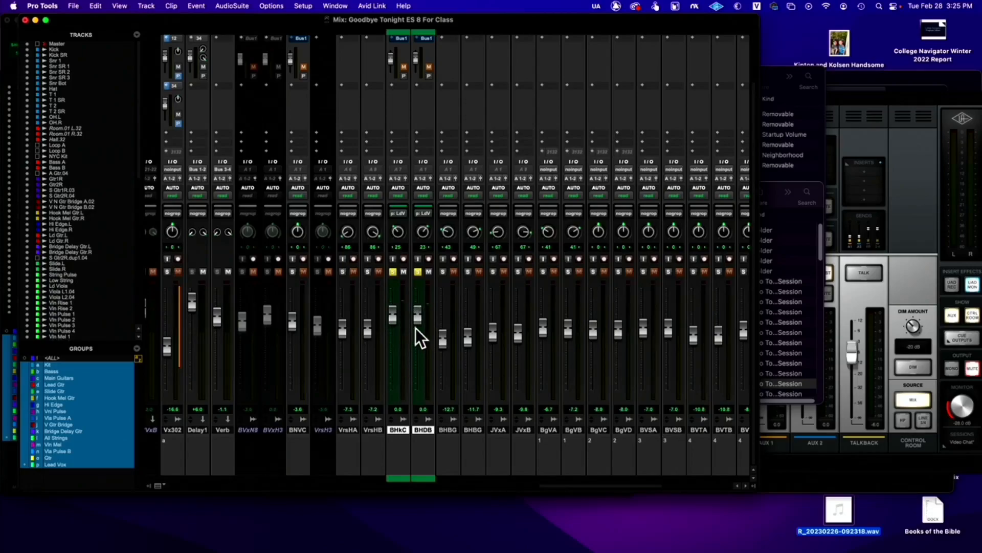
pyautogui.moveTo(419, 317); pyautogui.dragTo(419, 322)
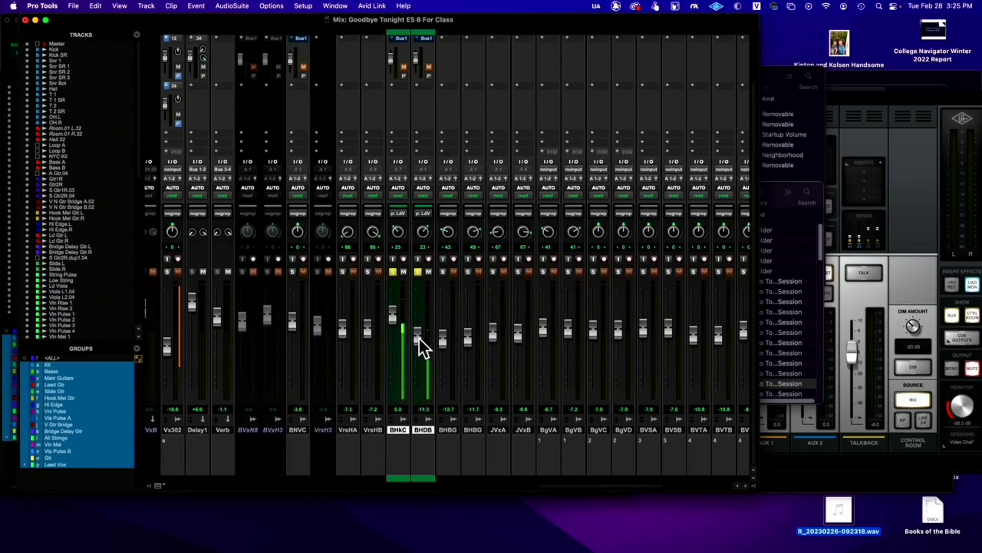
pyautogui.moveTo(418, 337); pyautogui.dragTo(419, 333)
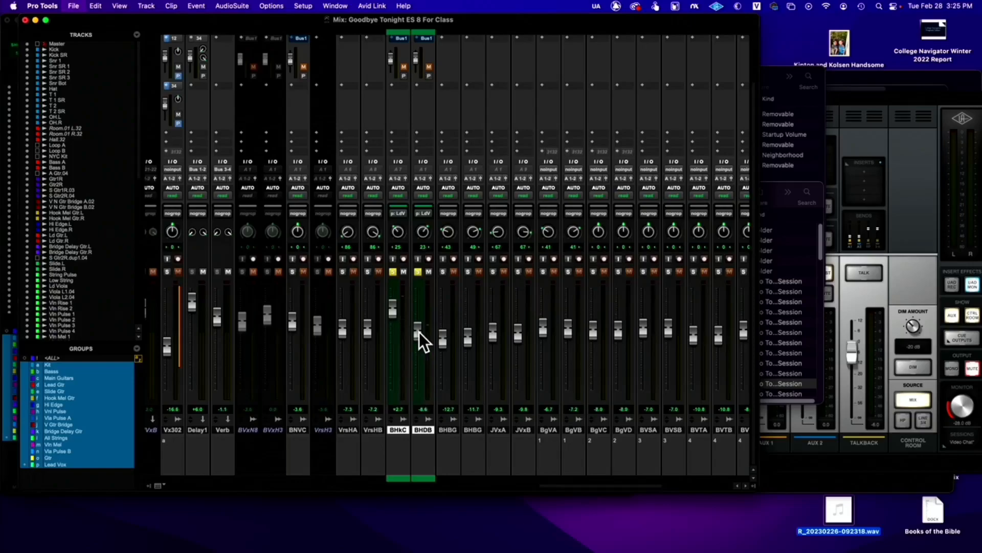
# - Select 276|2|000 to 282|3|000 in the Edit window across B Hook BG A m through BgVx B m and save the session
pyautogui.press('super+equal')
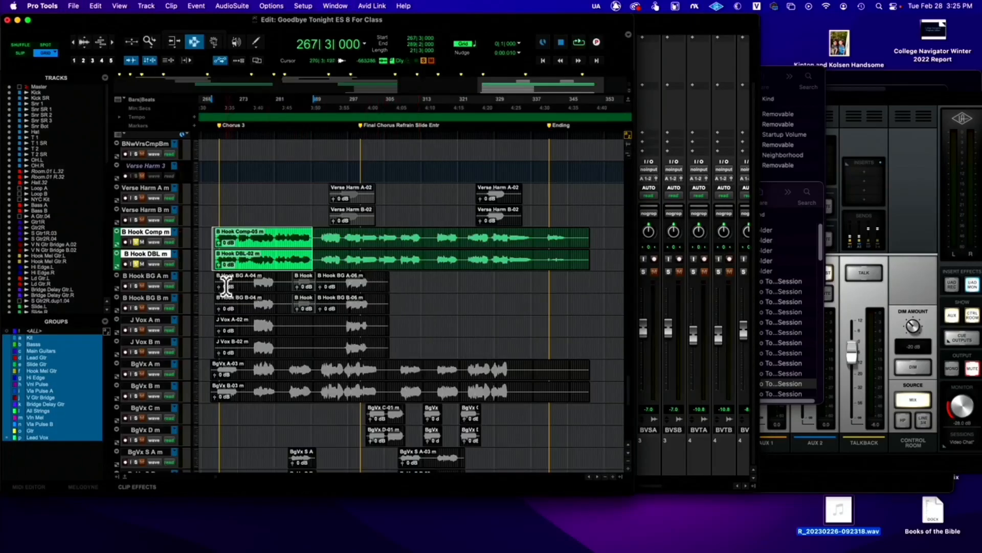
pyautogui.click(253, 279)
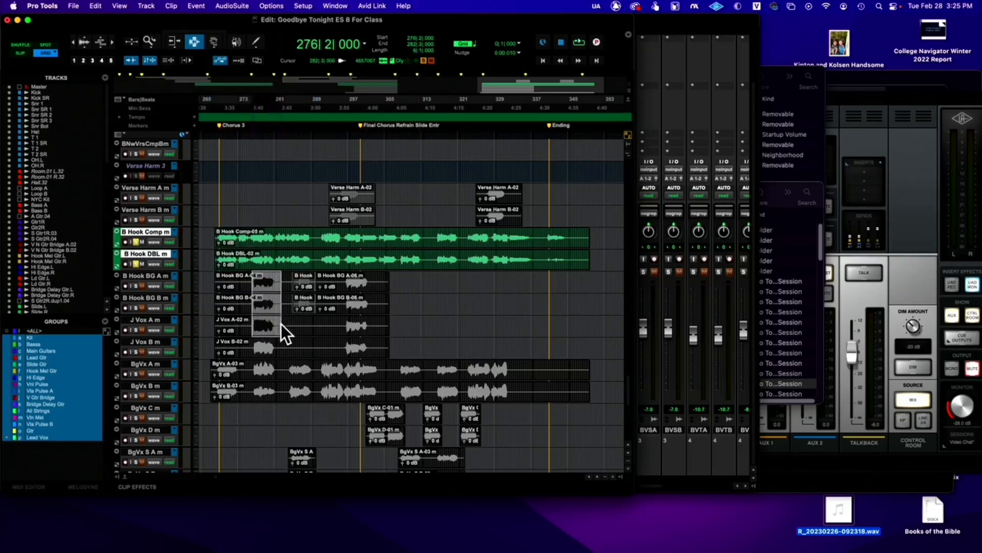
pyautogui.press('super+s')
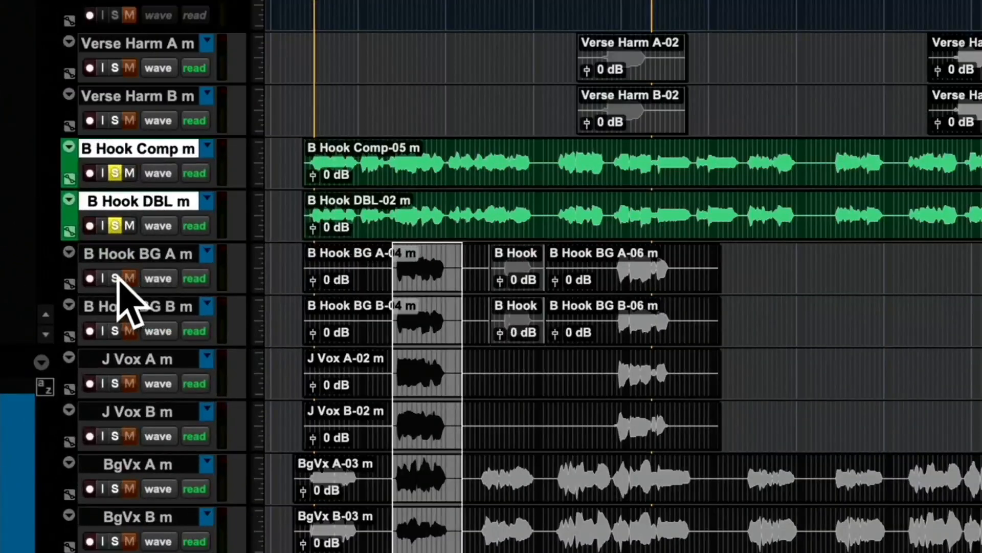
# - Unsolo the Lead Vox group and solo B Hook BG A m, B Hook BG B m, J Vox A m and J Vox B m individually during playback
pyautogui.click(115, 226)
pyautogui.click(115, 278)
pyautogui.press('space')
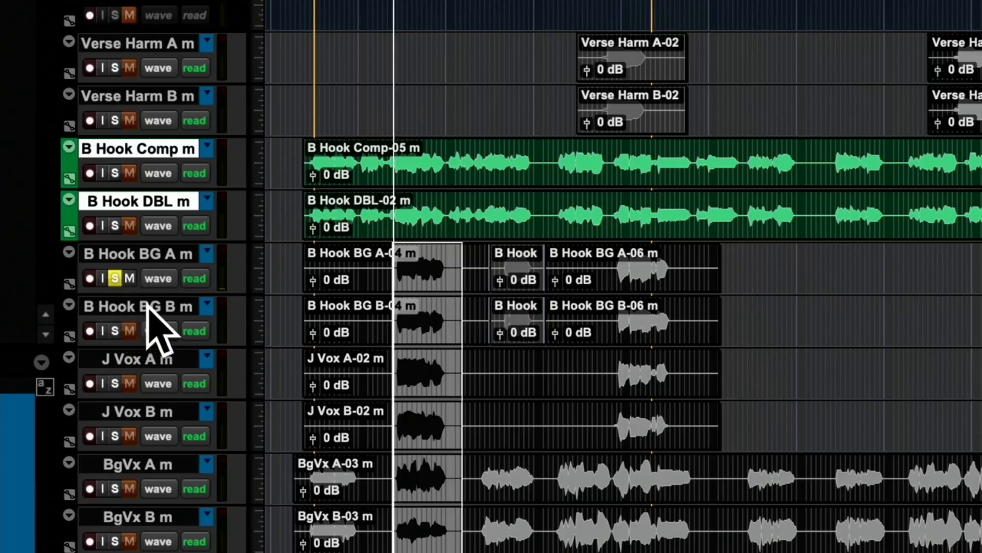
pyautogui.click(115, 331)
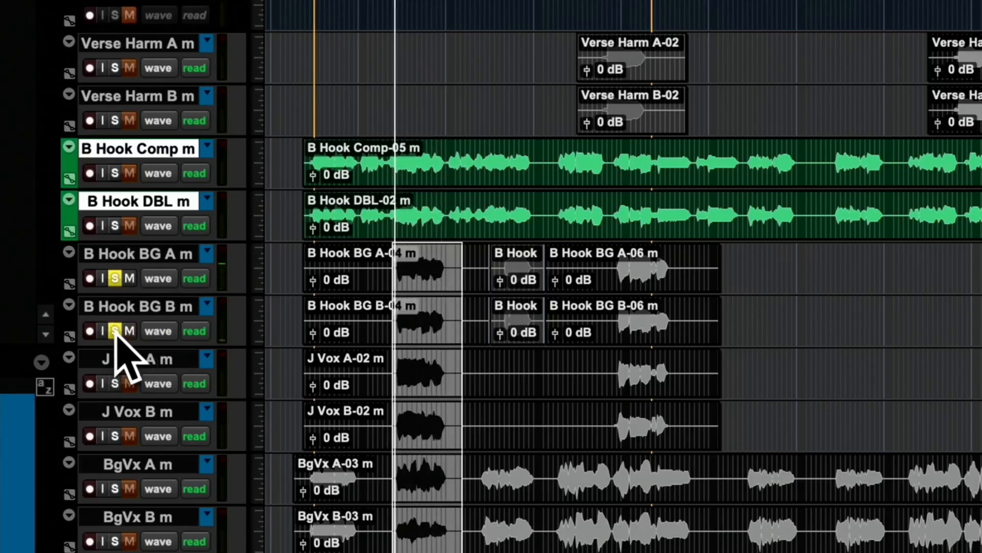
pyautogui.click(115, 383)
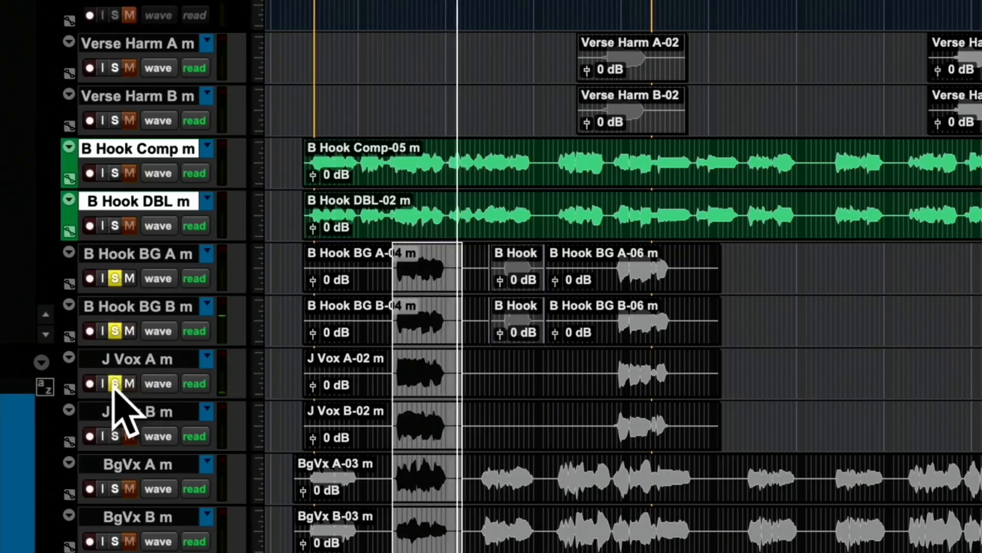
pyautogui.click(115, 436)
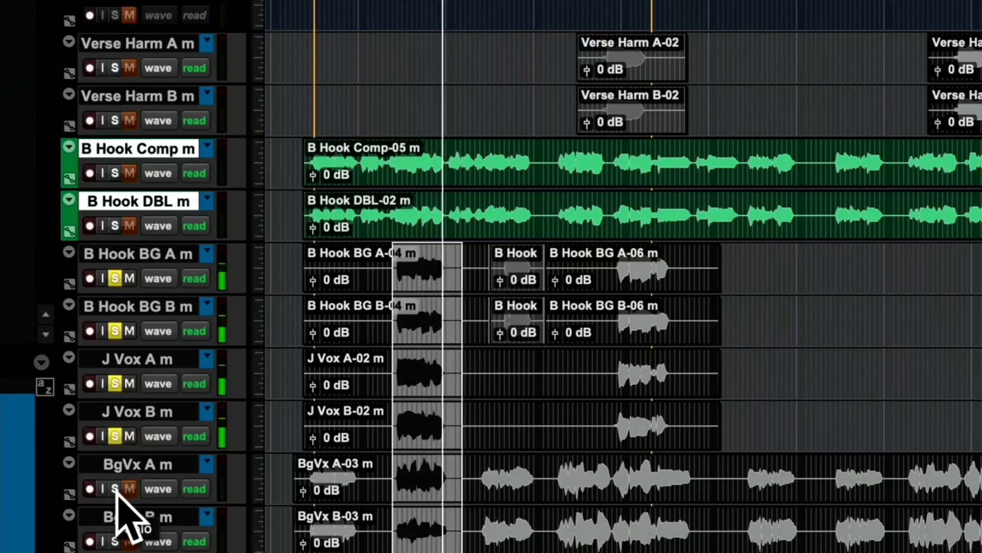
# - Unsolo B Hook BG B m and B Hook BG A m to hear only the J Vox tracks, and solo both again
pyautogui.click(116, 330)
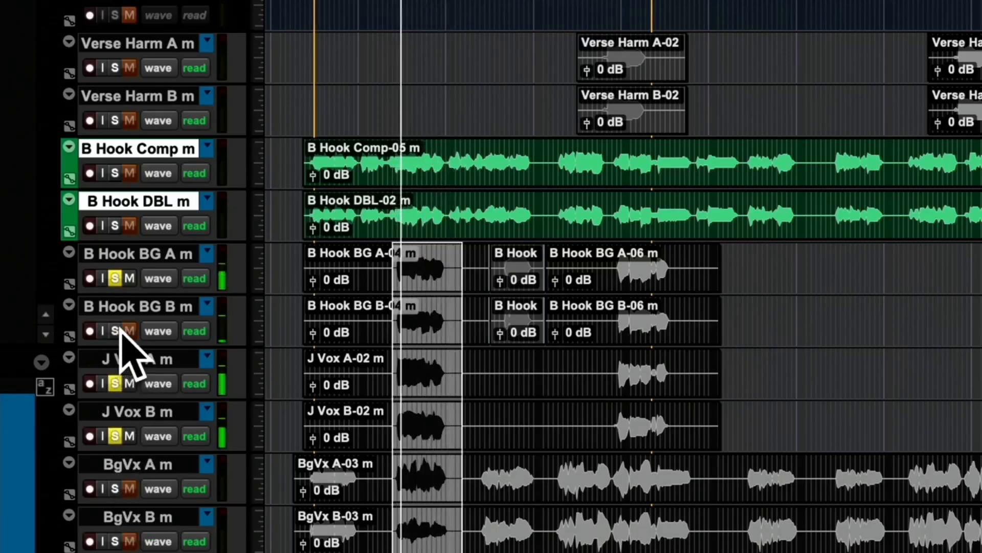
pyautogui.click(115, 278)
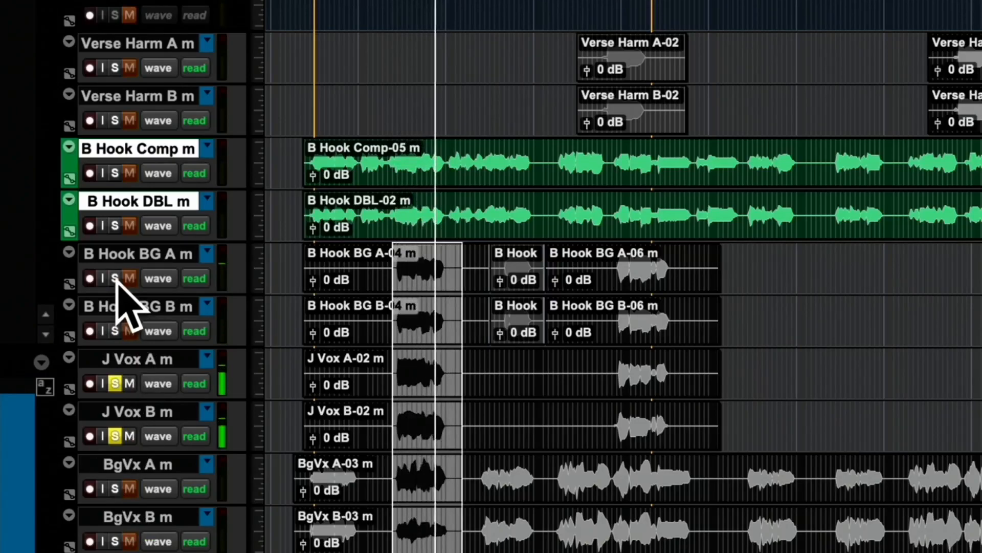
pyautogui.click(115, 278)
pyautogui.click(116, 330)
pyautogui.scroll(-3, 133, 389)
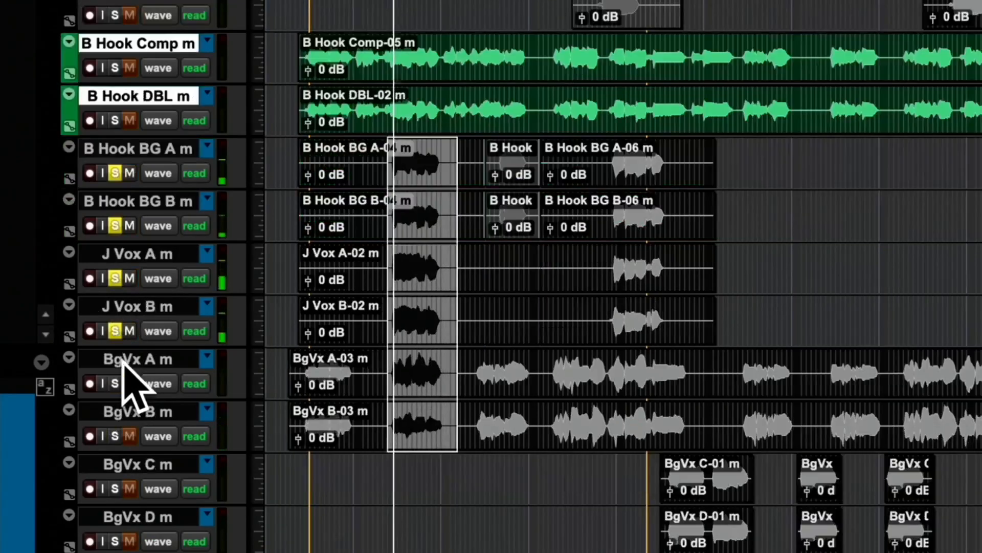
# - Solo BgVx A m and BgVx B m alongside the B Hook BG and J Vox tracks during playback
pyautogui.click(115, 331)
pyautogui.click(115, 383)
pyautogui.scroll(3, 136, 381)
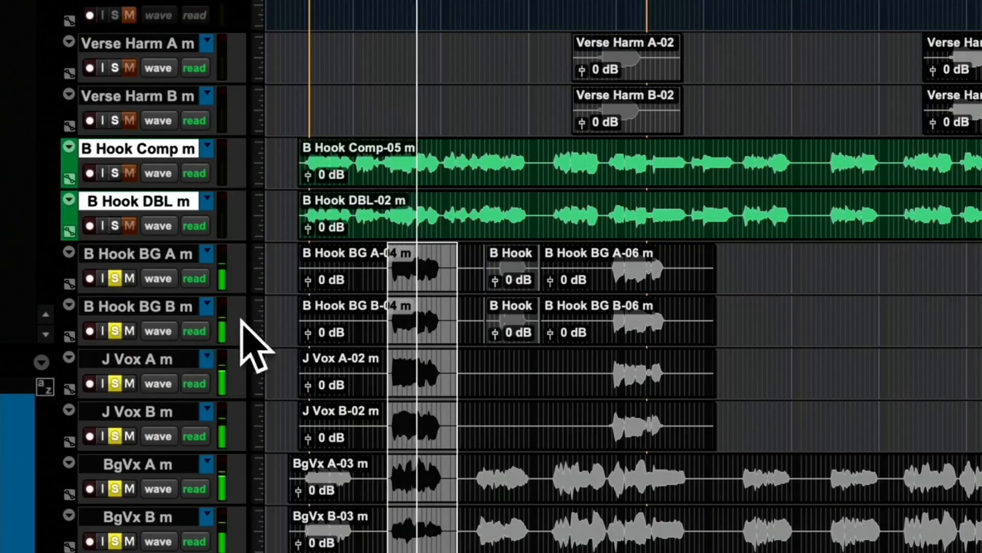
pyautogui.scroll(-2, 241, 329)
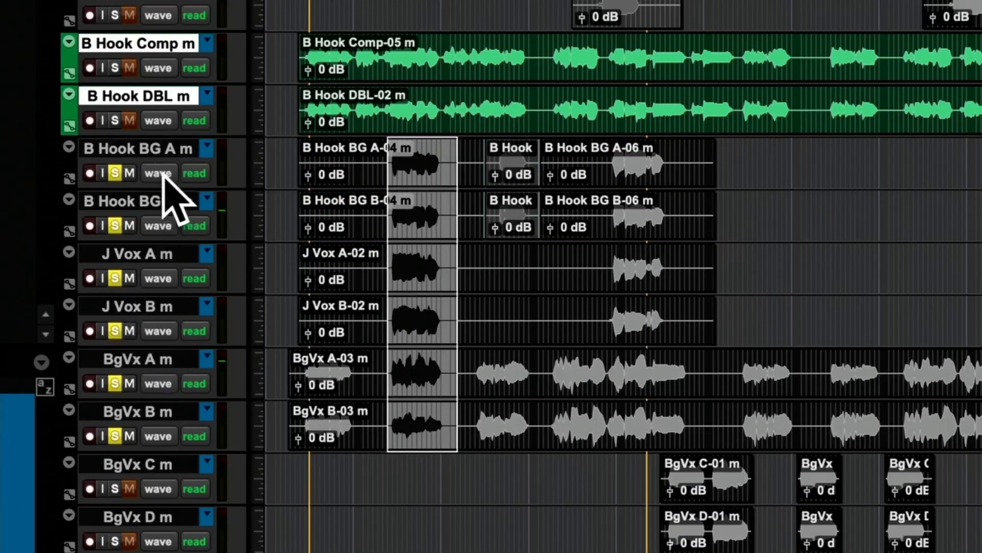
# - Select the tracks B Hook BG A m through BgVx B m and create a Mix/Edit group named BGV1 from them
pyautogui.click(151, 150)
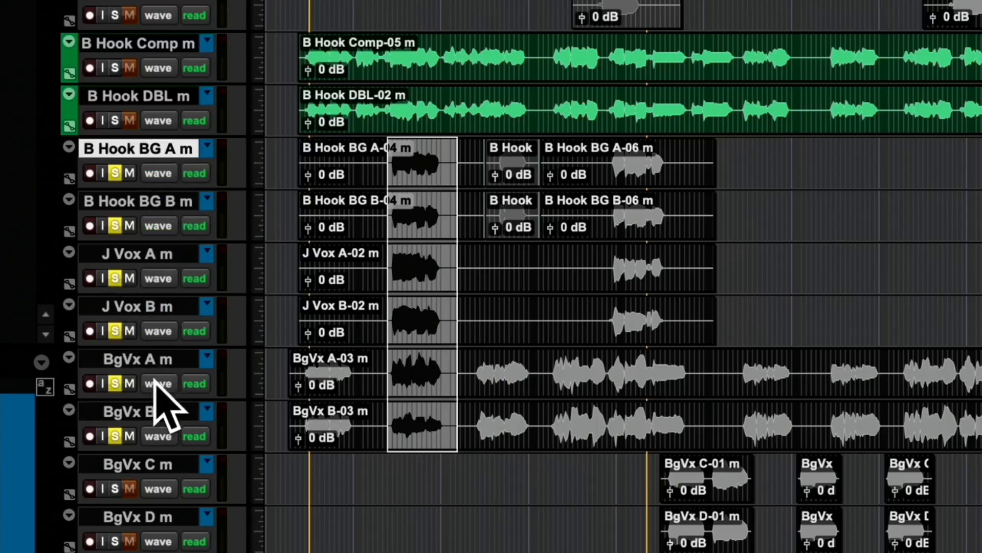
pyautogui.keyDown('shift'); pyautogui.click(161, 409); pyautogui.keyUp('shift')
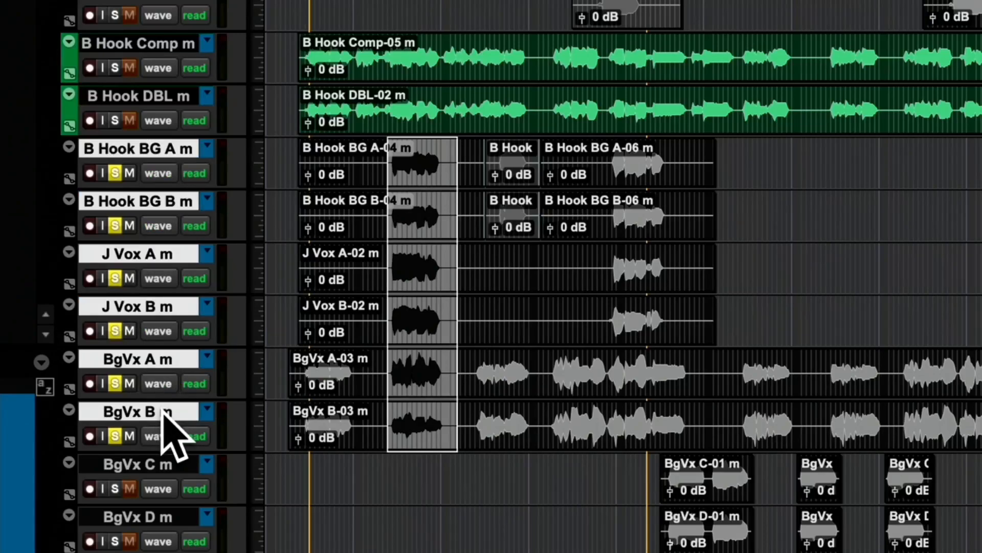
pyautogui.hotkey('ctrl', 'g')
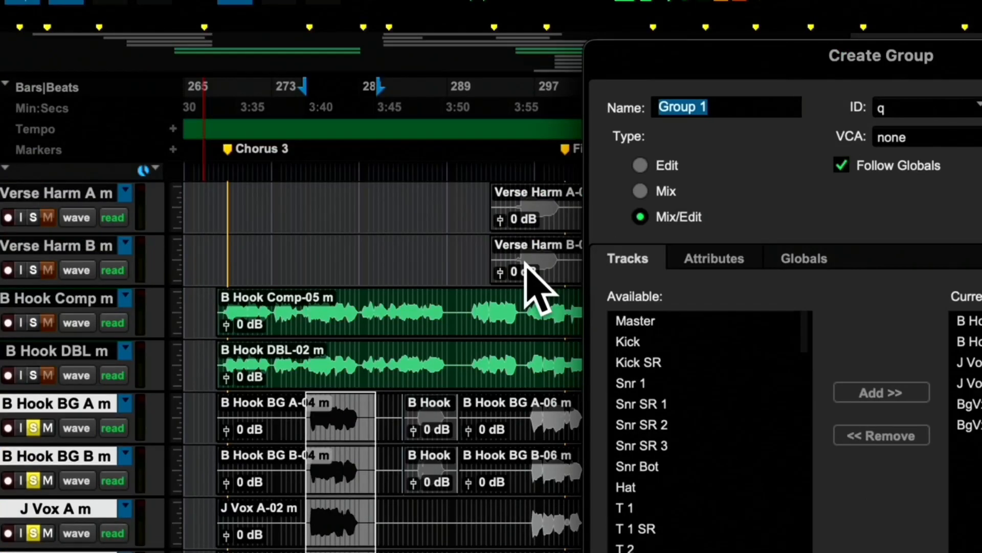
pyautogui.write('BGV1')
pyautogui.press('Return')
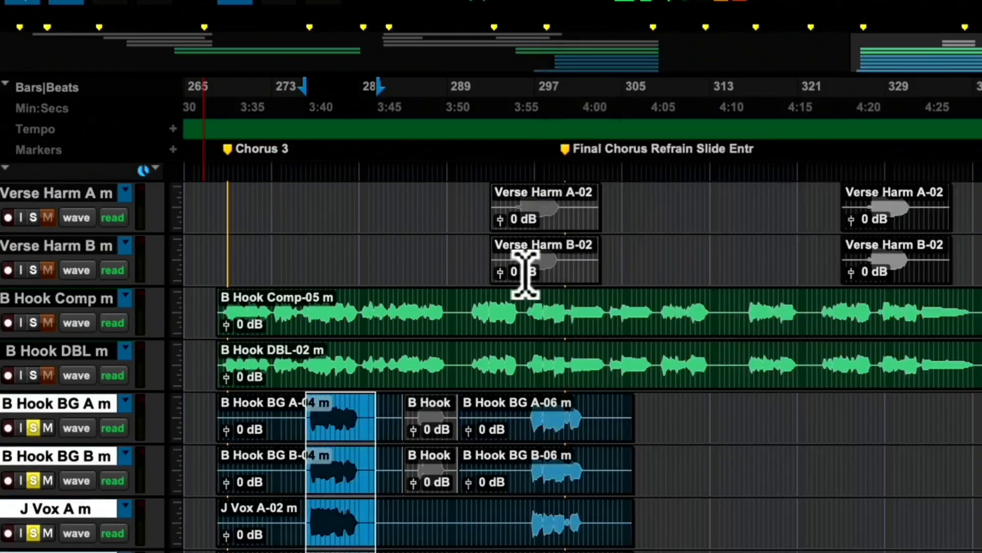
pyautogui.scroll(1, 527, 267)
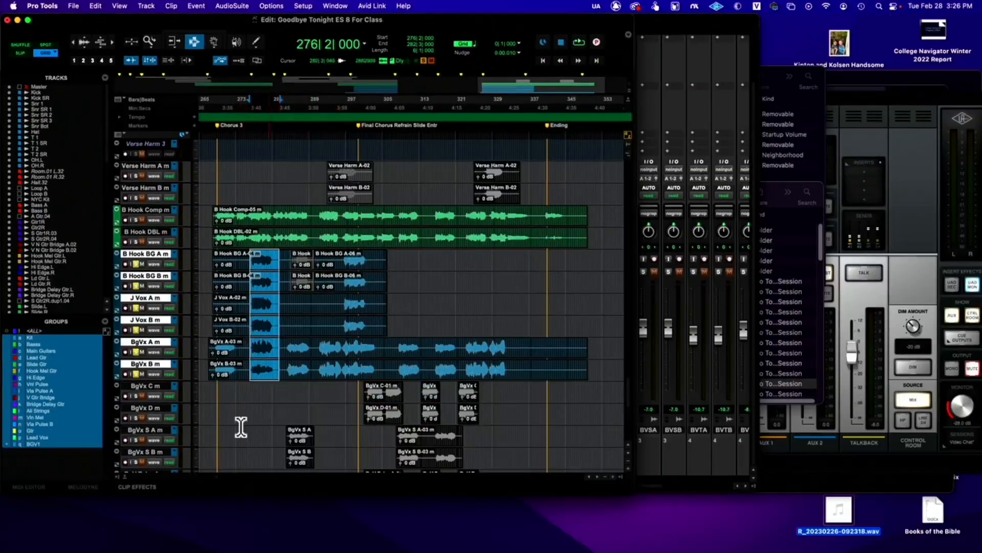
# - Select the first clips on BgVx S A m and BgVx S B m and solo both tracks to audition that passage
pyautogui.click(140, 387)
pyautogui.scroll(-9, 321, 413)
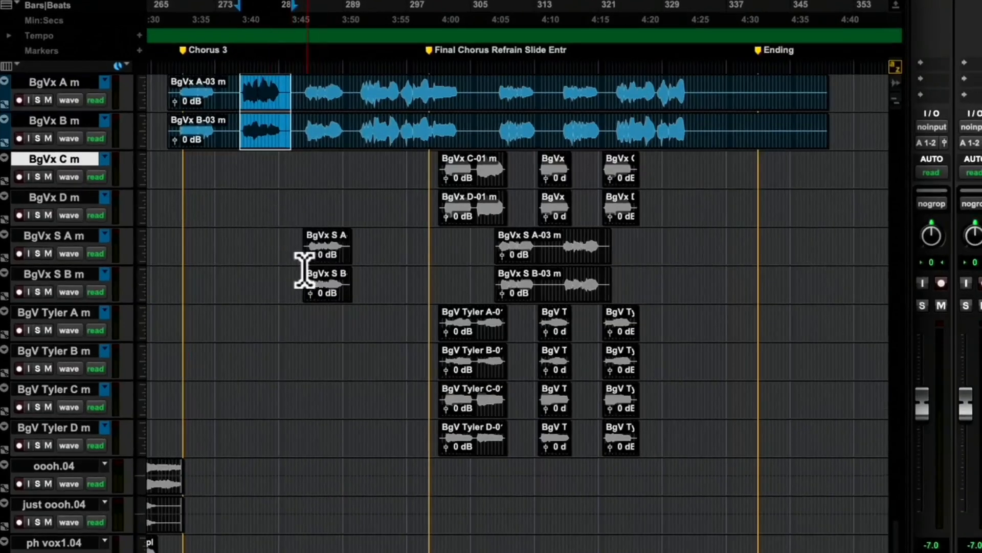
pyautogui.moveTo(300, 251); pyautogui.dragTo(352, 294)
pyautogui.click(38, 254)
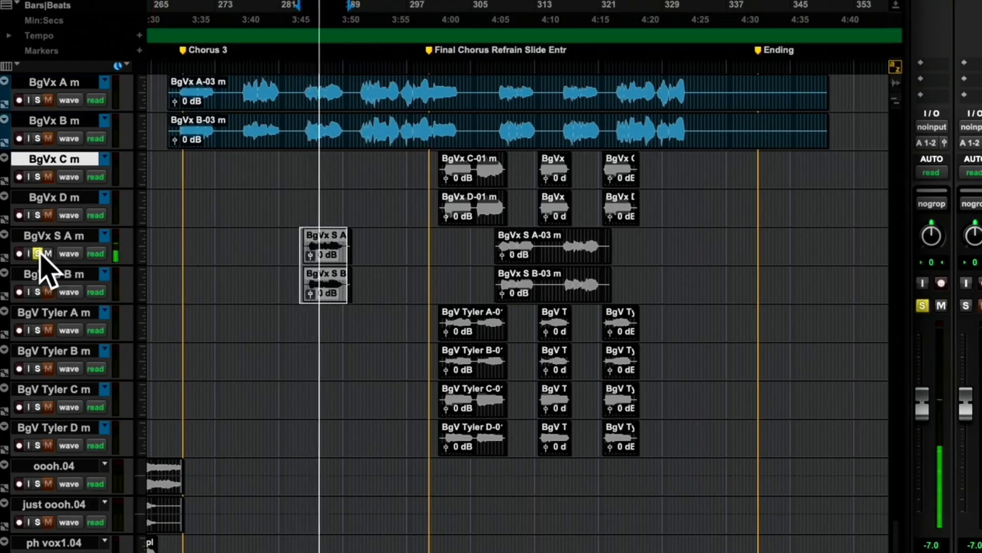
pyautogui.click(38, 292)
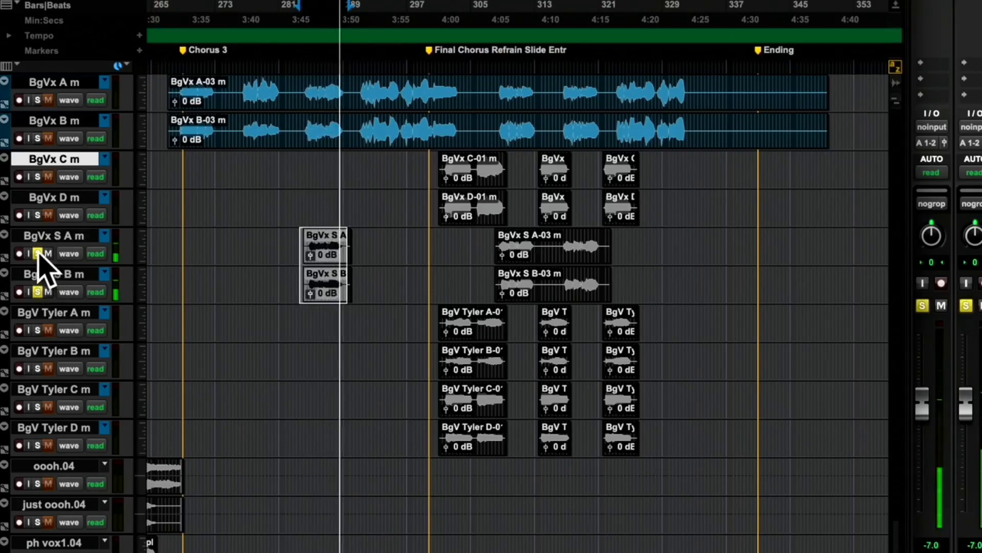
pyautogui.moveTo(300, 245); pyautogui.dragTo(360, 271)
# - Create a Mix/Edit group named BGV3 from the tracks BgVx S A m and BgVx S B m
pyautogui.moveTo(64, 235); pyautogui.dragTo(74, 272)
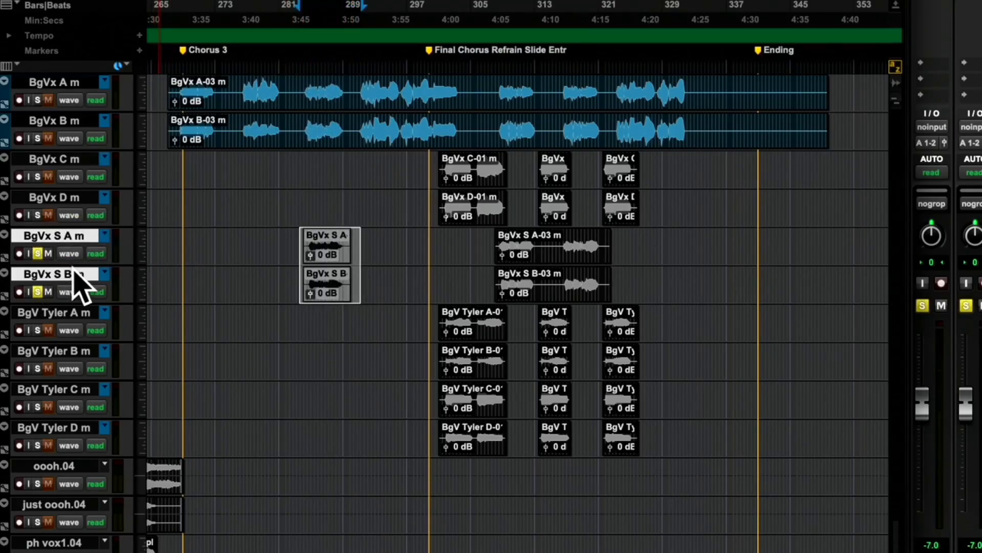
pyautogui.press('super+g')
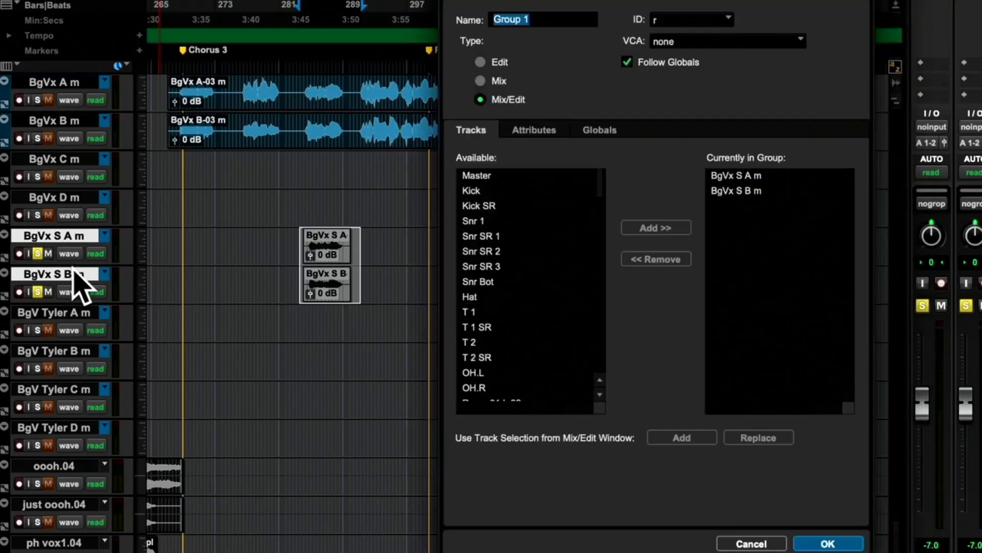
pyautogui.write('B')
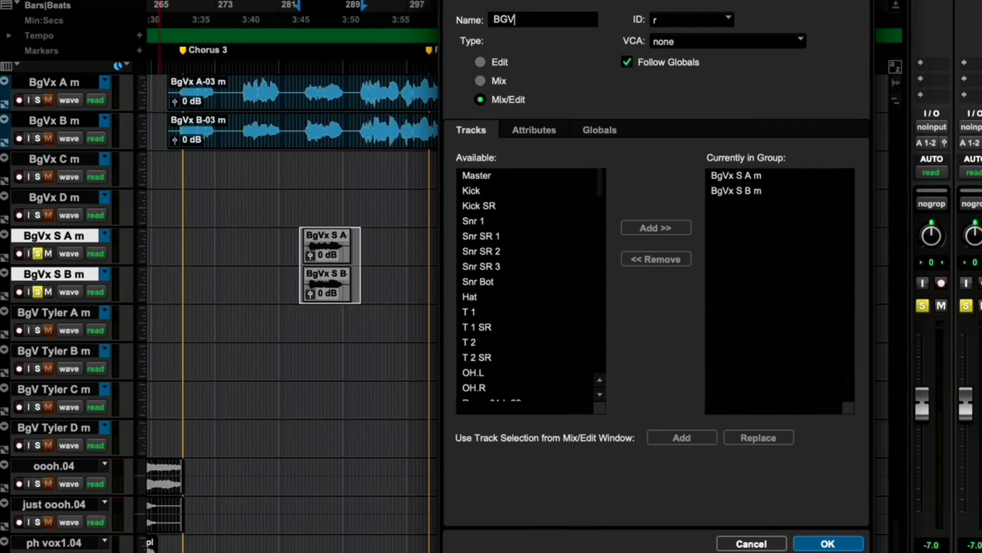
pyautogui.write('GV')
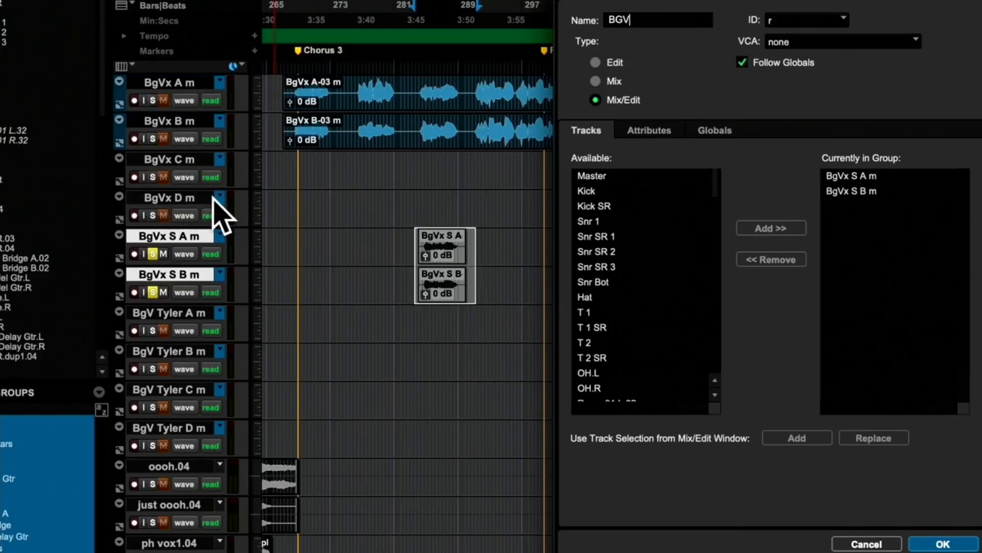
pyautogui.write('3')
pyautogui.press('Return')
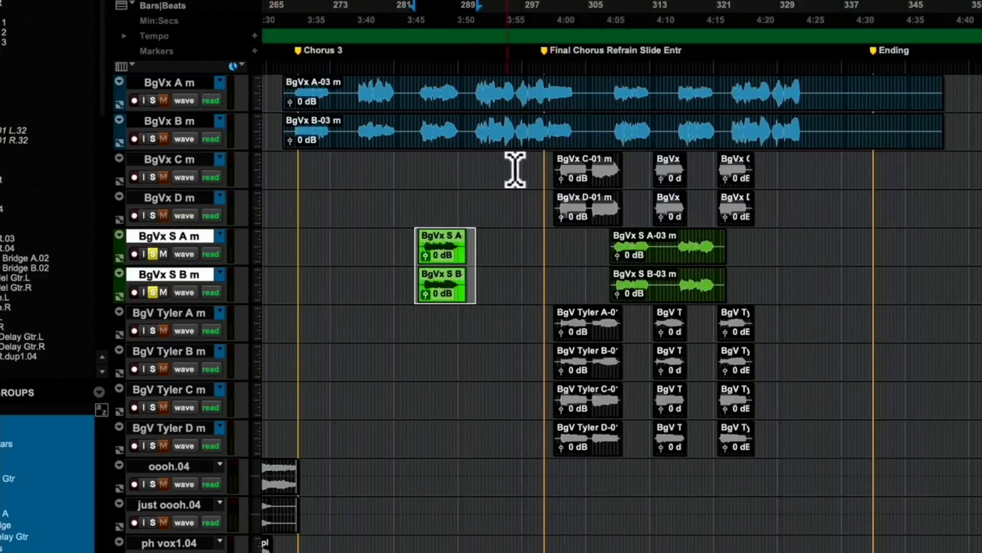
# - Select all clips on BgVx C m and BgVx D m, solo these tracks in place of the BGV3 pair, and audition them
pyautogui.moveTo(543, 169); pyautogui.dragTo(759, 215)
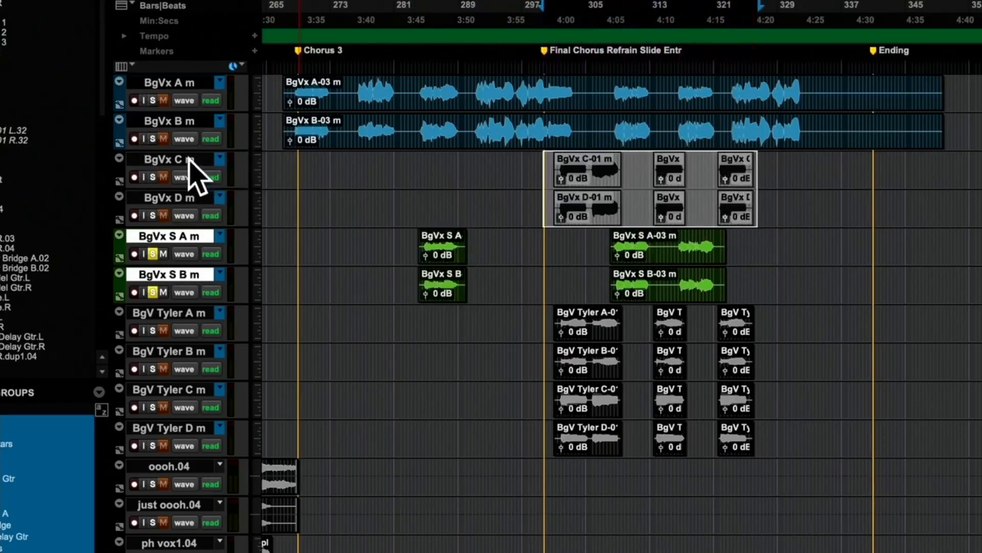
pyautogui.click(152, 177)
pyautogui.click(153, 215)
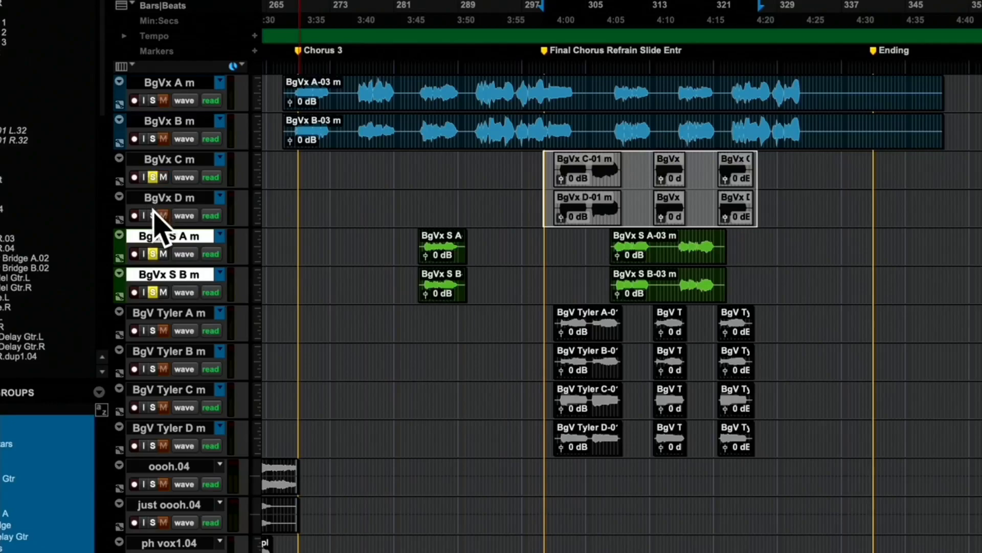
pyautogui.click(153, 253)
pyautogui.press('space')
pyautogui.hscroll(3, 356, 228)
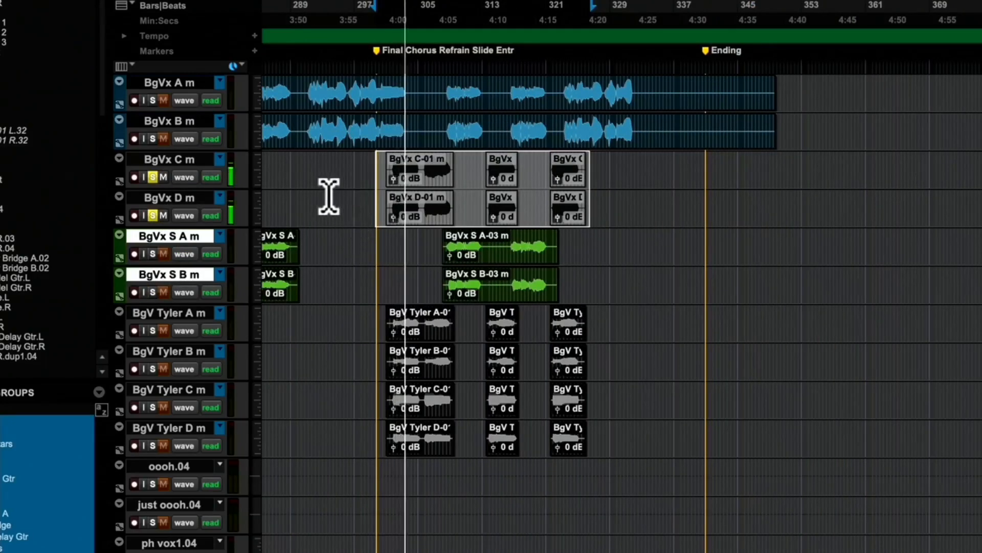
pyautogui.press('space')
# - Select the BgVx C m track for grouping
pyautogui.click(197, 158)
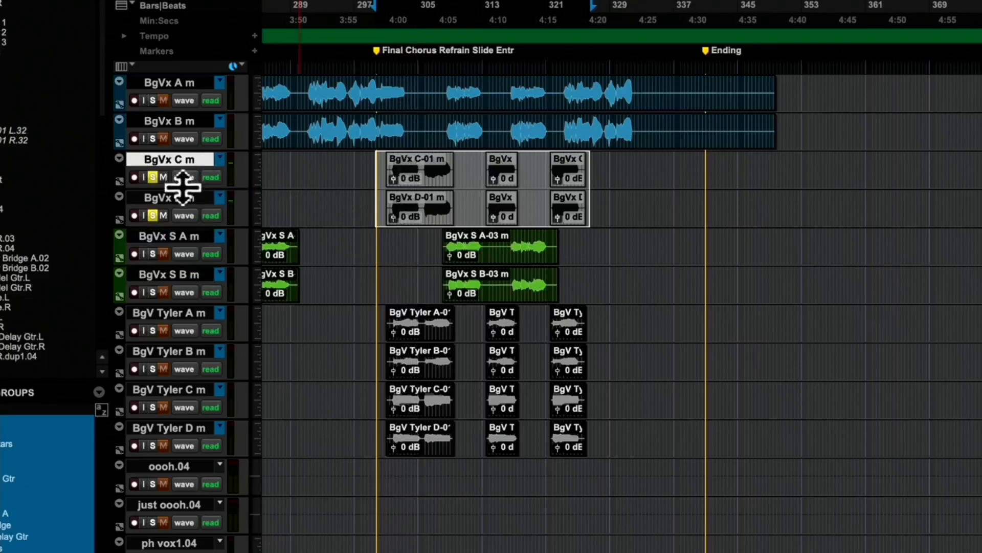